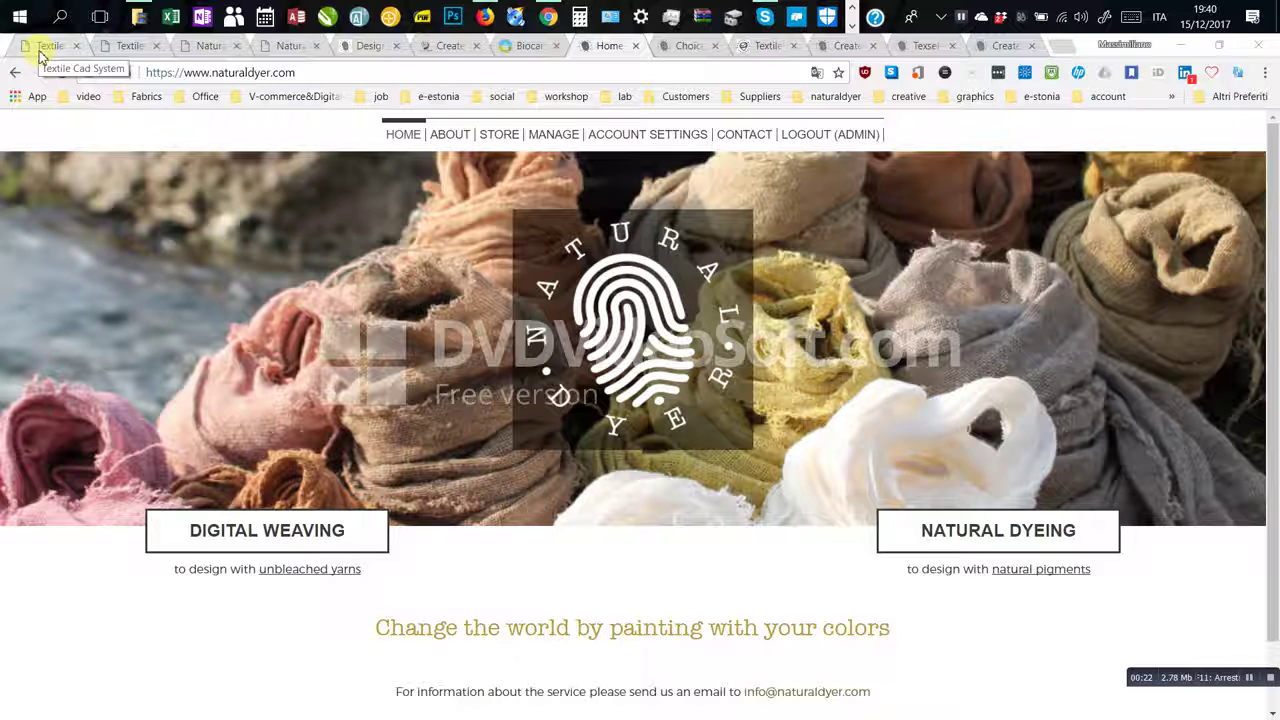
# View the Textile Cad System home page and look through the yarn samples on its Yarns page down to the natural blends
pyautogui.click(41, 56)
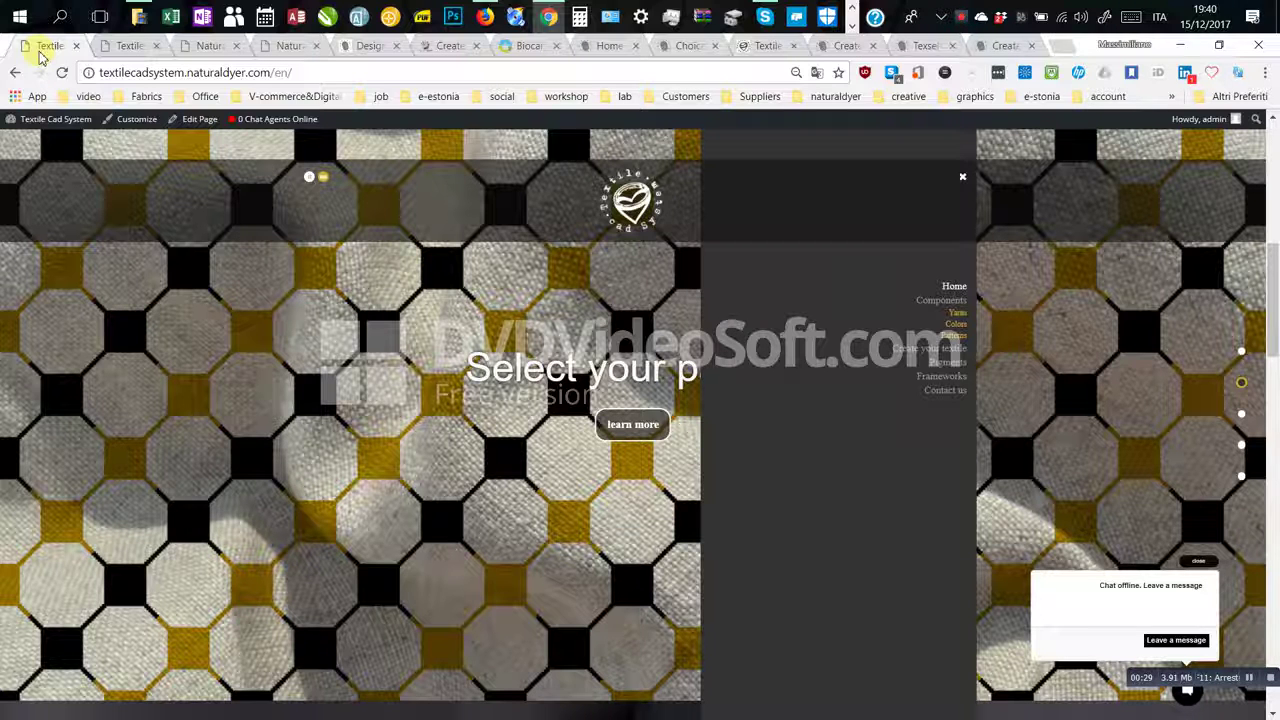
pyautogui.click(118, 50)
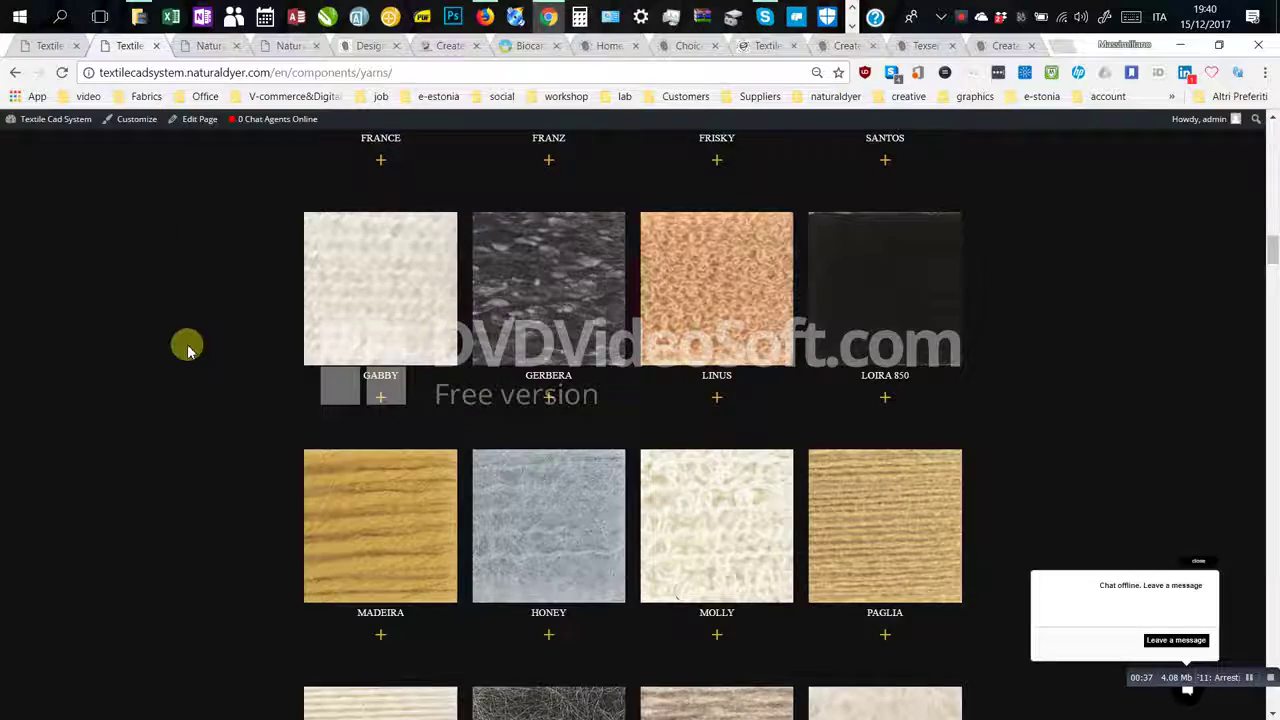
pyautogui.scroll(-1, 187, 348)
pyautogui.scroll(-1, 187, 348)
pyautogui.scroll(-3, 187, 348)
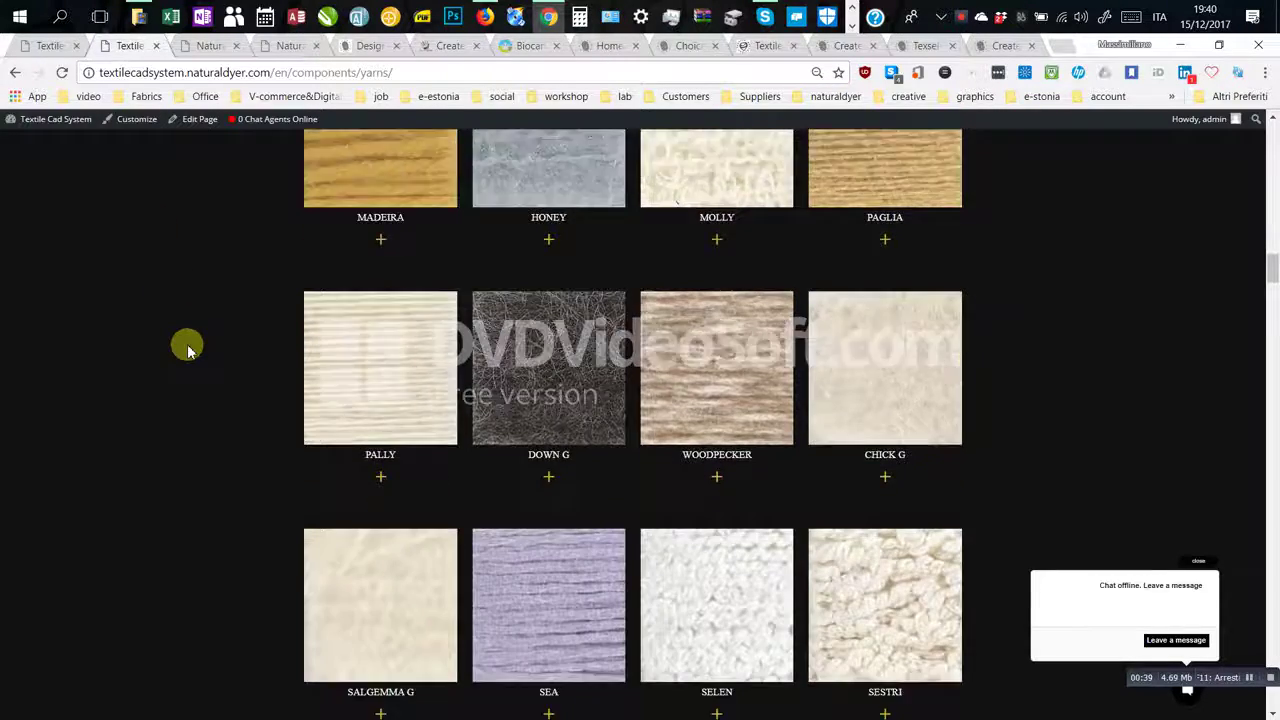
pyautogui.scroll(-8, 187, 348)
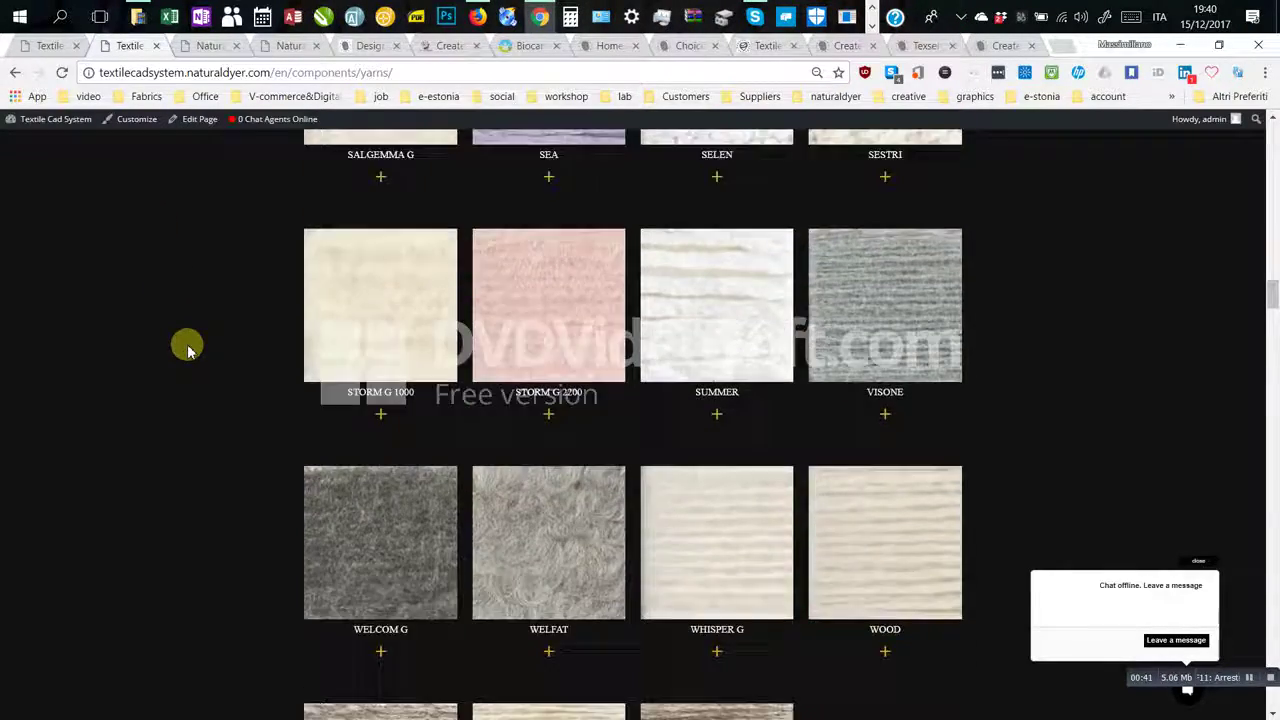
pyautogui.scroll(-8, 187, 348)
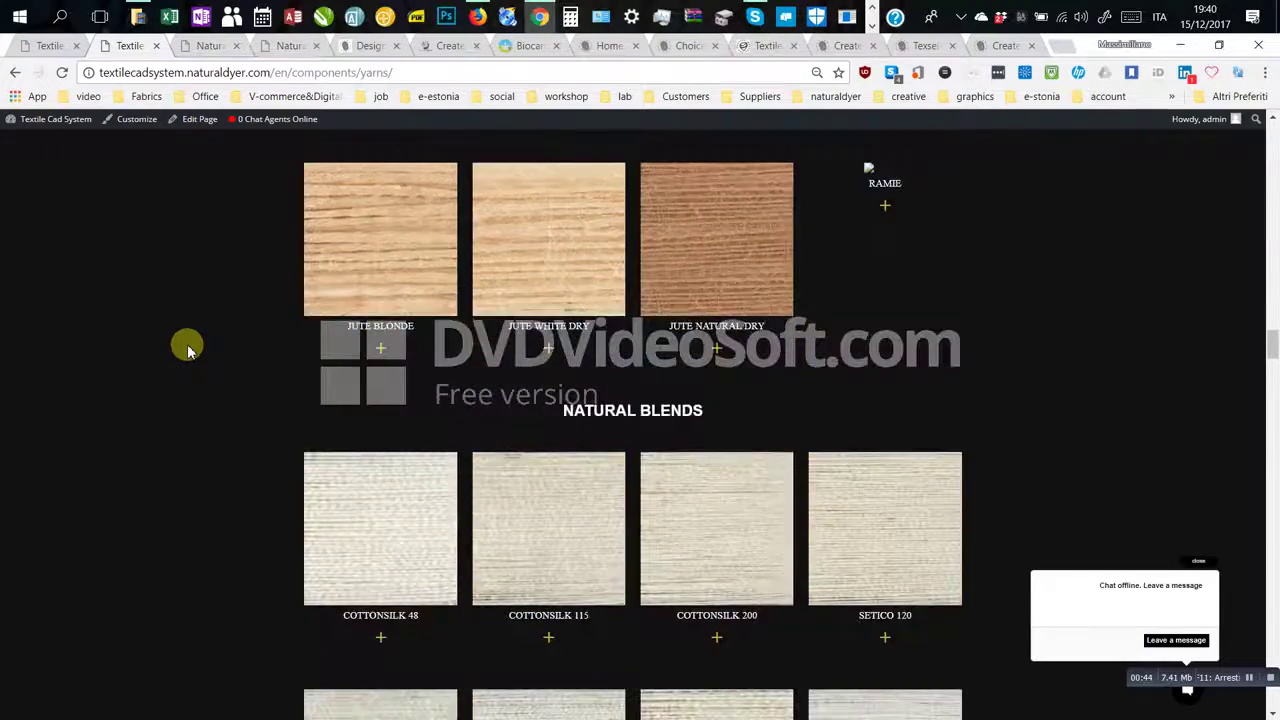
pyautogui.scroll(-3, 187, 348)
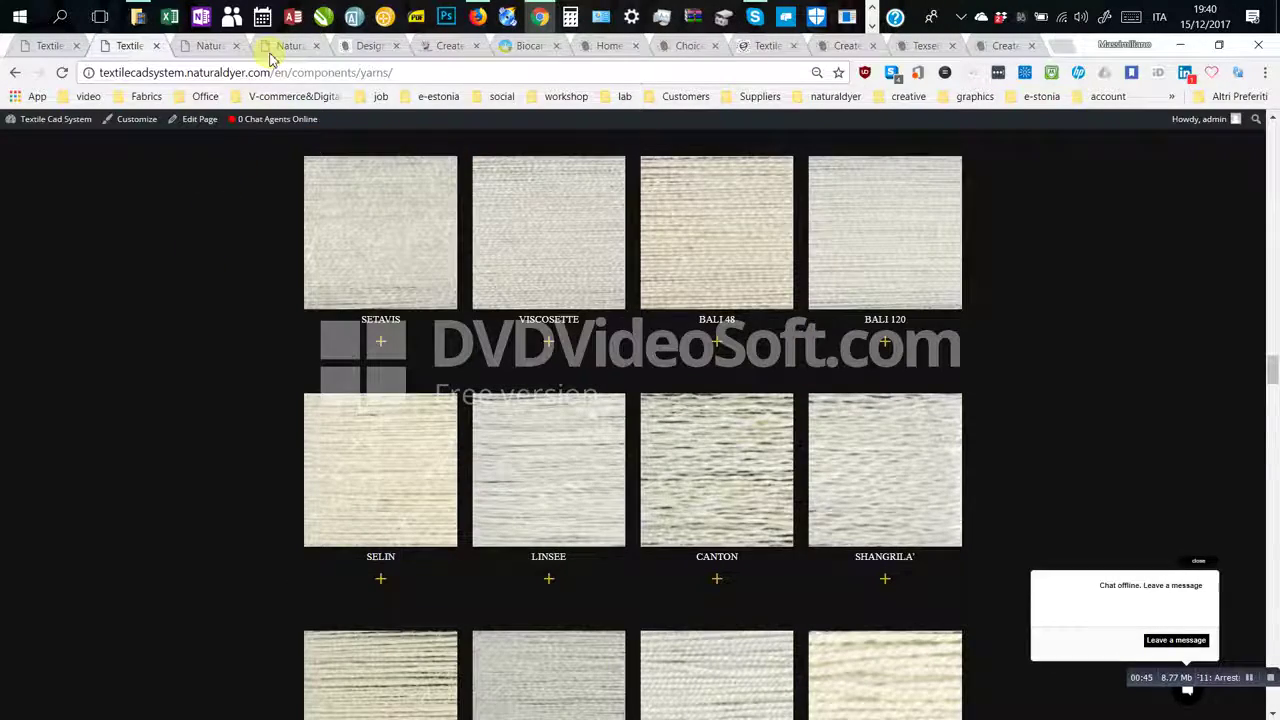
# Look through the natural dye colour samples on the Colors page of the Naturale Textile Cad System site
pyautogui.click(268, 47)
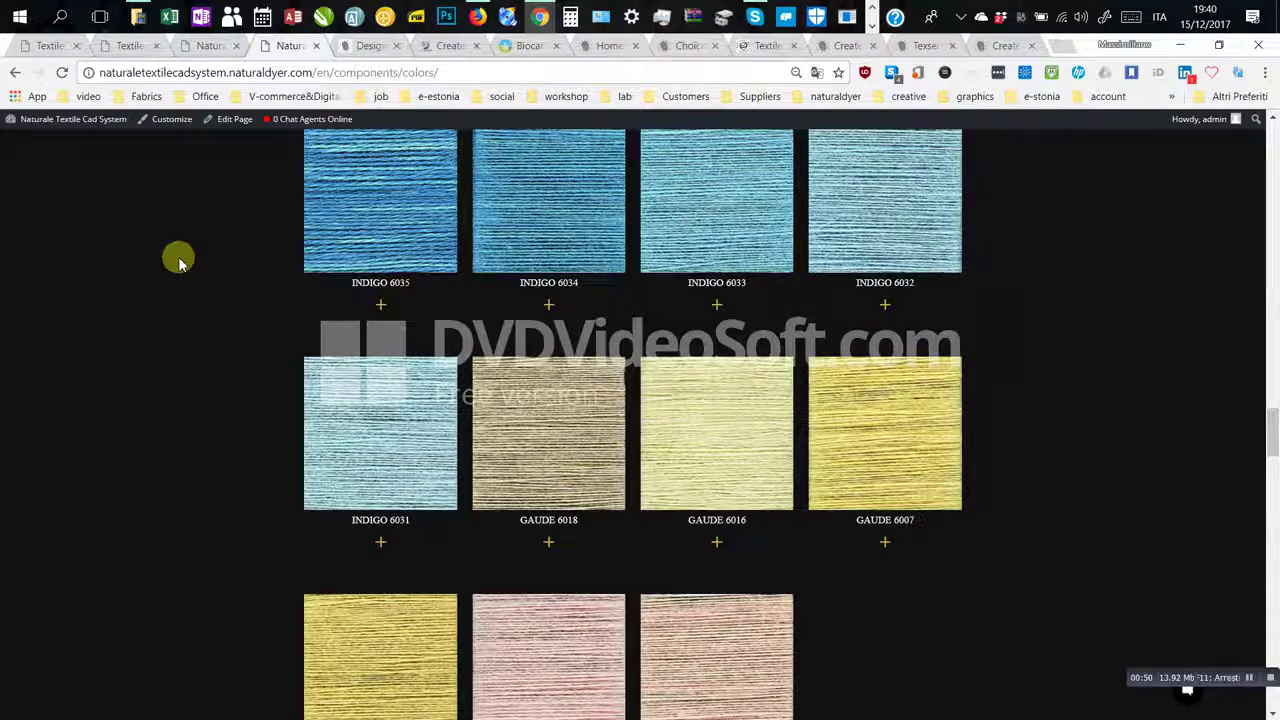
pyautogui.scroll(-4, 180, 262)
pyautogui.scroll(-7, 180, 262)
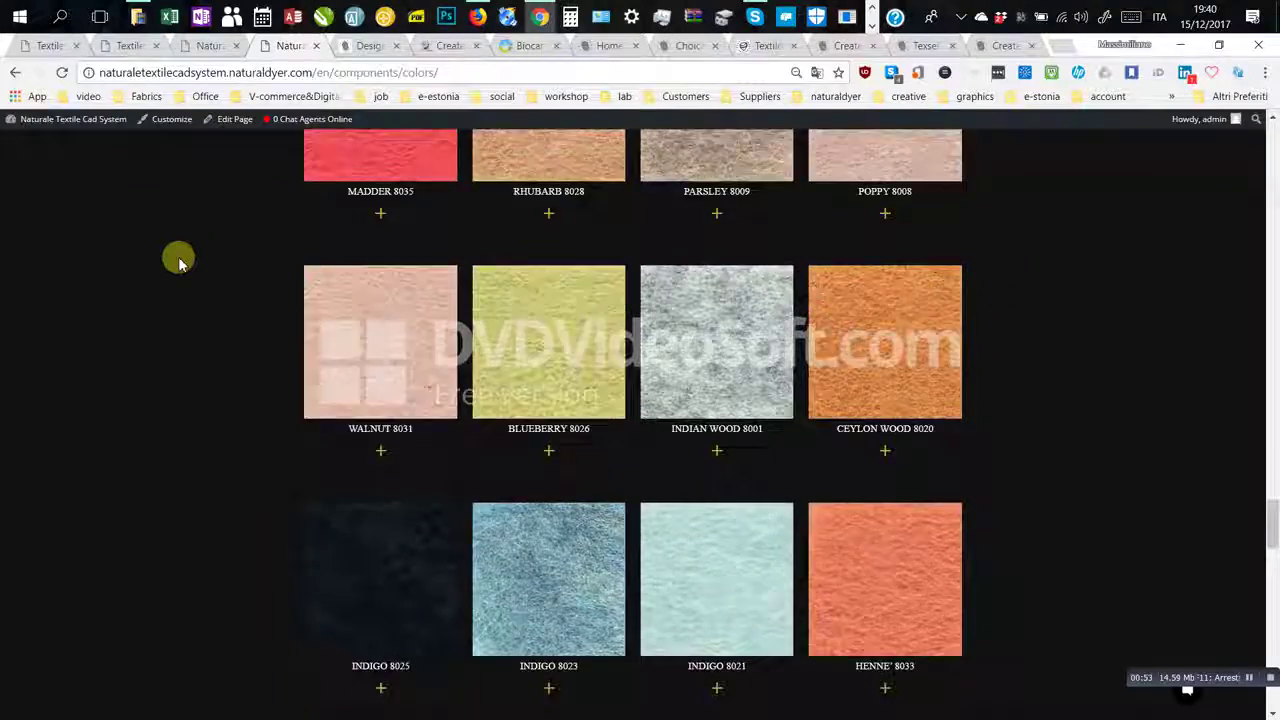
pyautogui.scroll(-4, 180, 262)
pyautogui.scroll(-4, 180, 262)
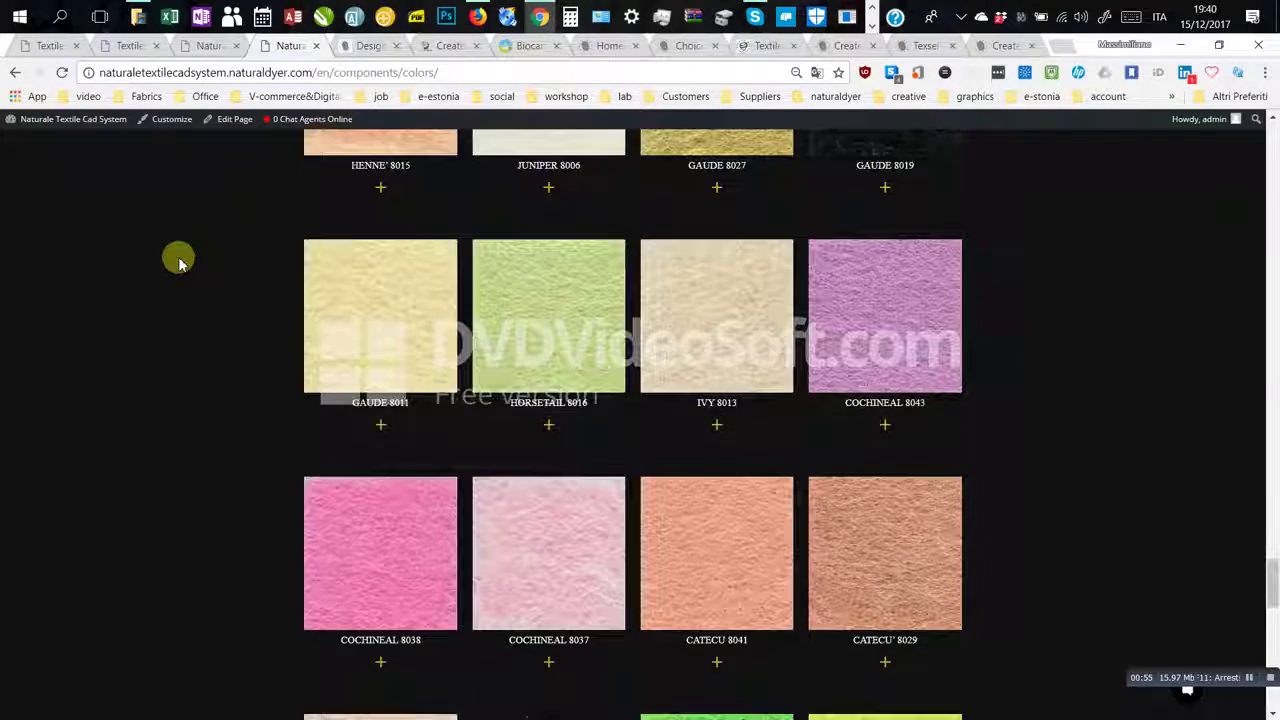
# On the Create your textile page, choose the Jacquard LOOM h. 200 - FURNISHINGS, the LANISETA yarn and Pattern N.2
pyautogui.click(748, 47)
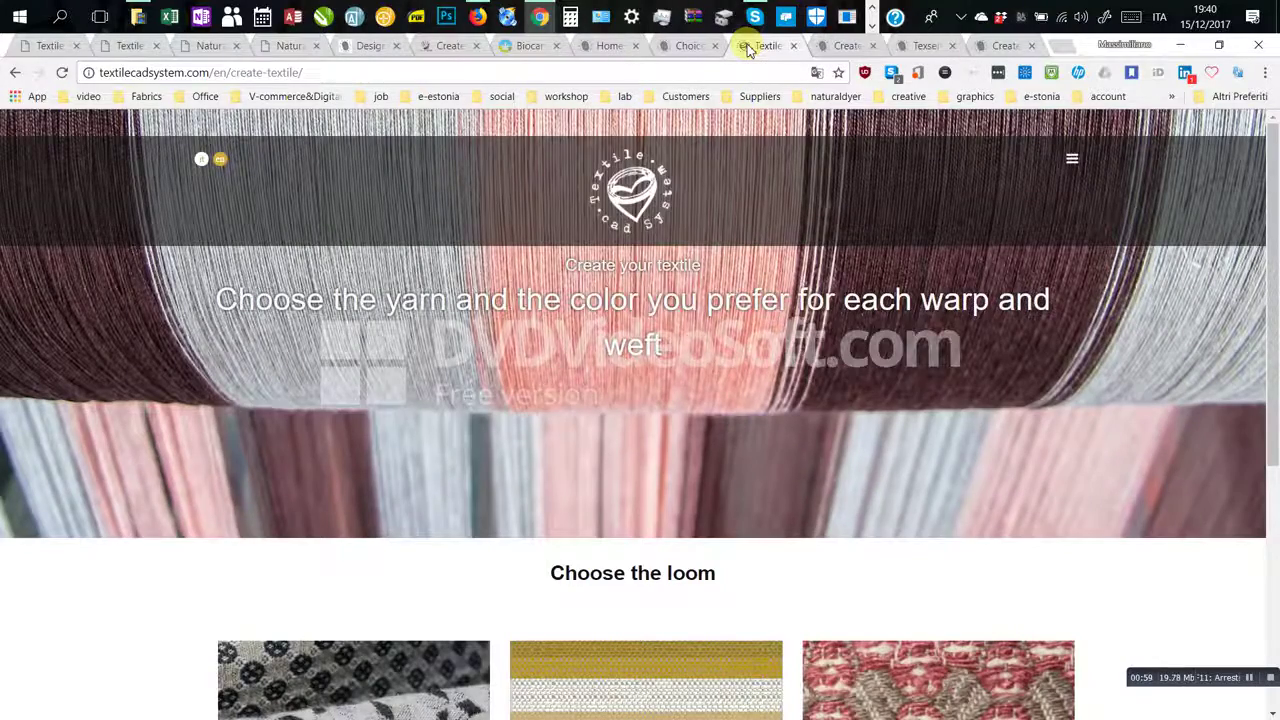
pyautogui.scroll(-5, 495, 409)
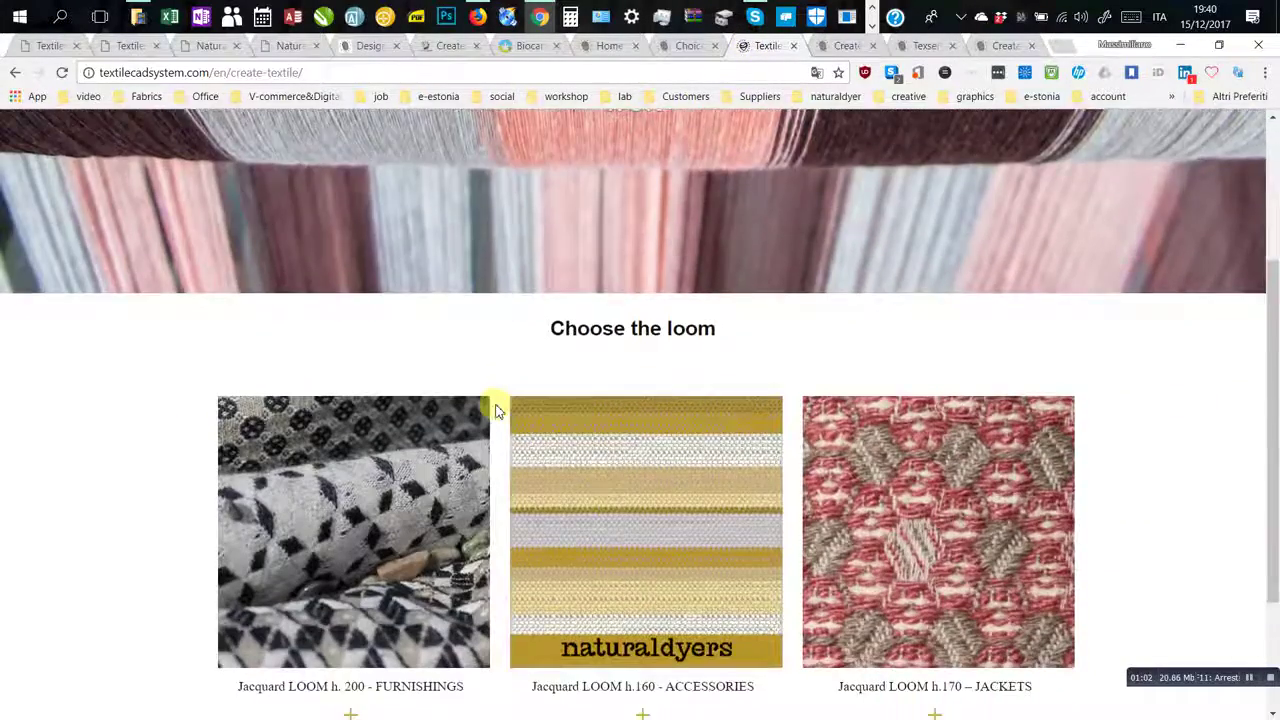
pyautogui.click(437, 395)
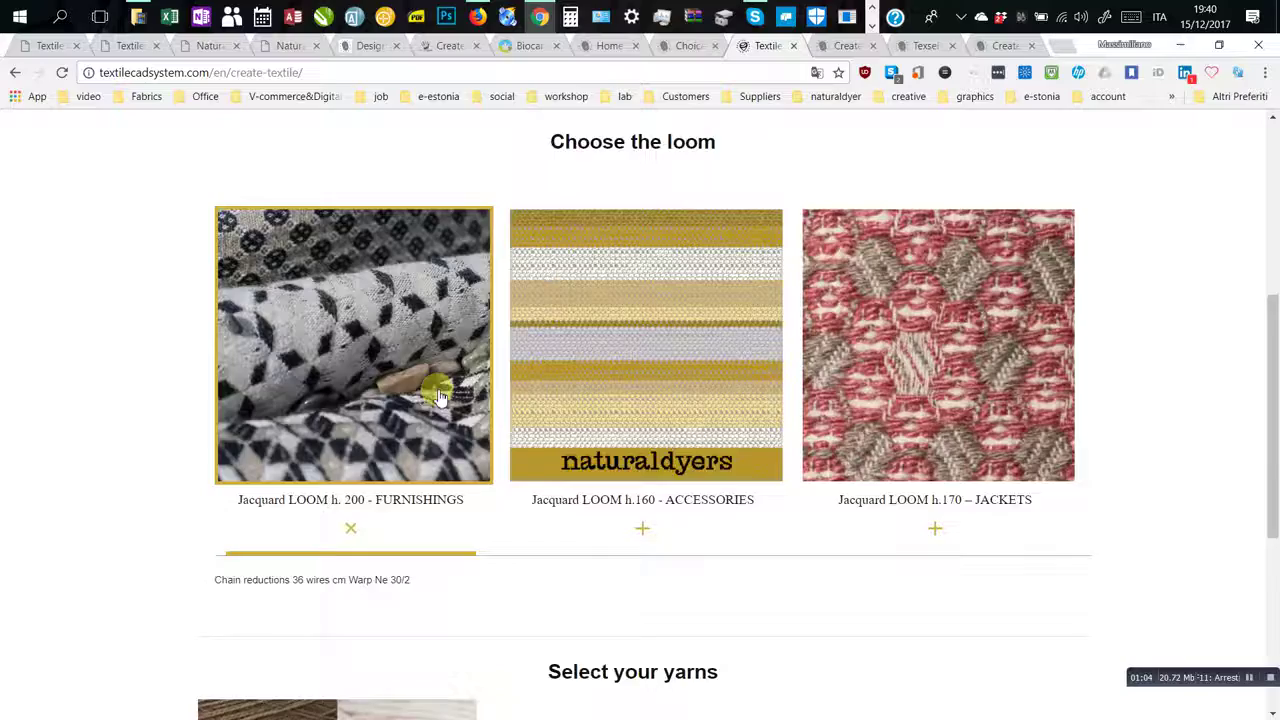
pyautogui.scroll(-4, 437, 395)
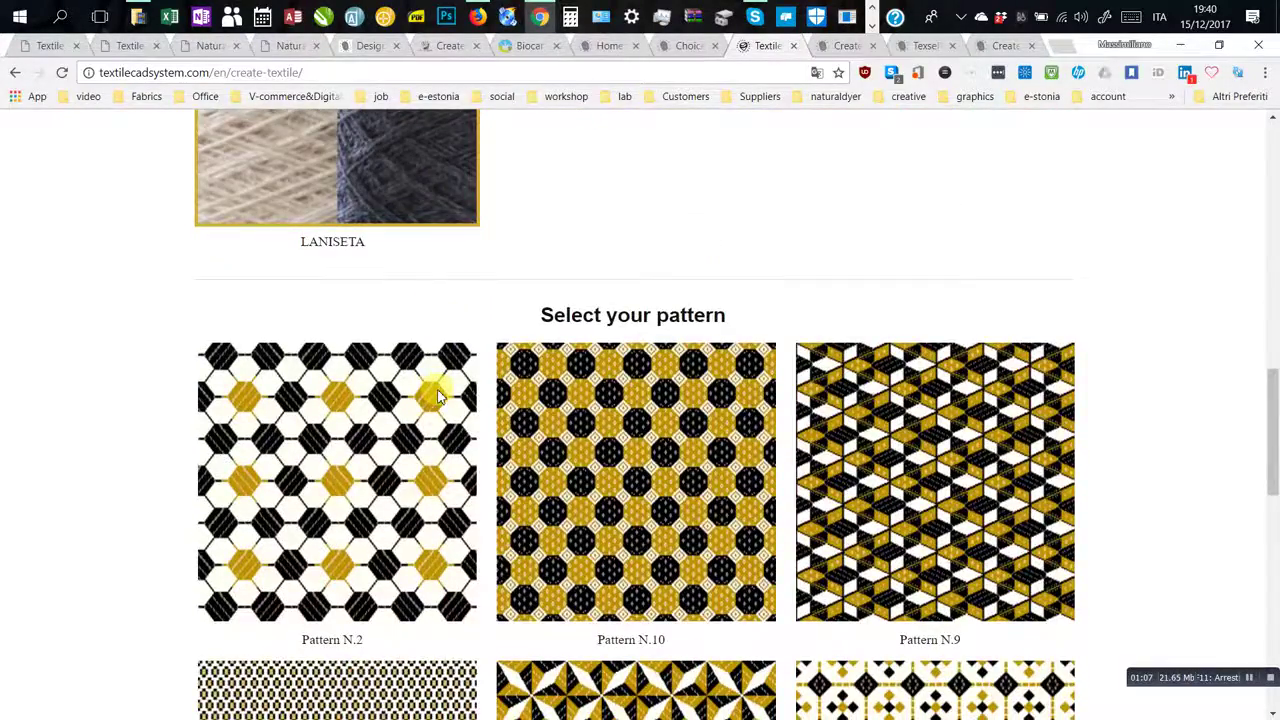
pyautogui.click(437, 395)
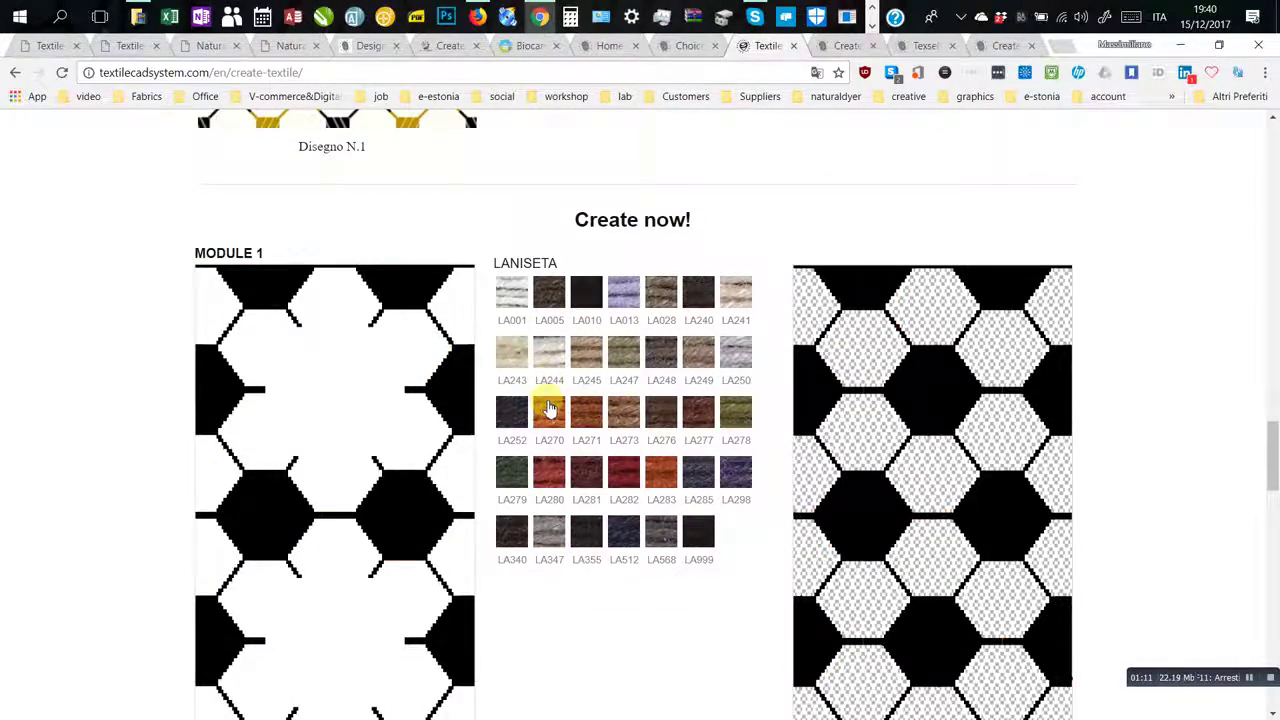
# Assign LANISETA colours to the pattern: LA270 for Module 1, LA273 for Module 2 and LA013 for Module 3
pyautogui.click(548, 408)
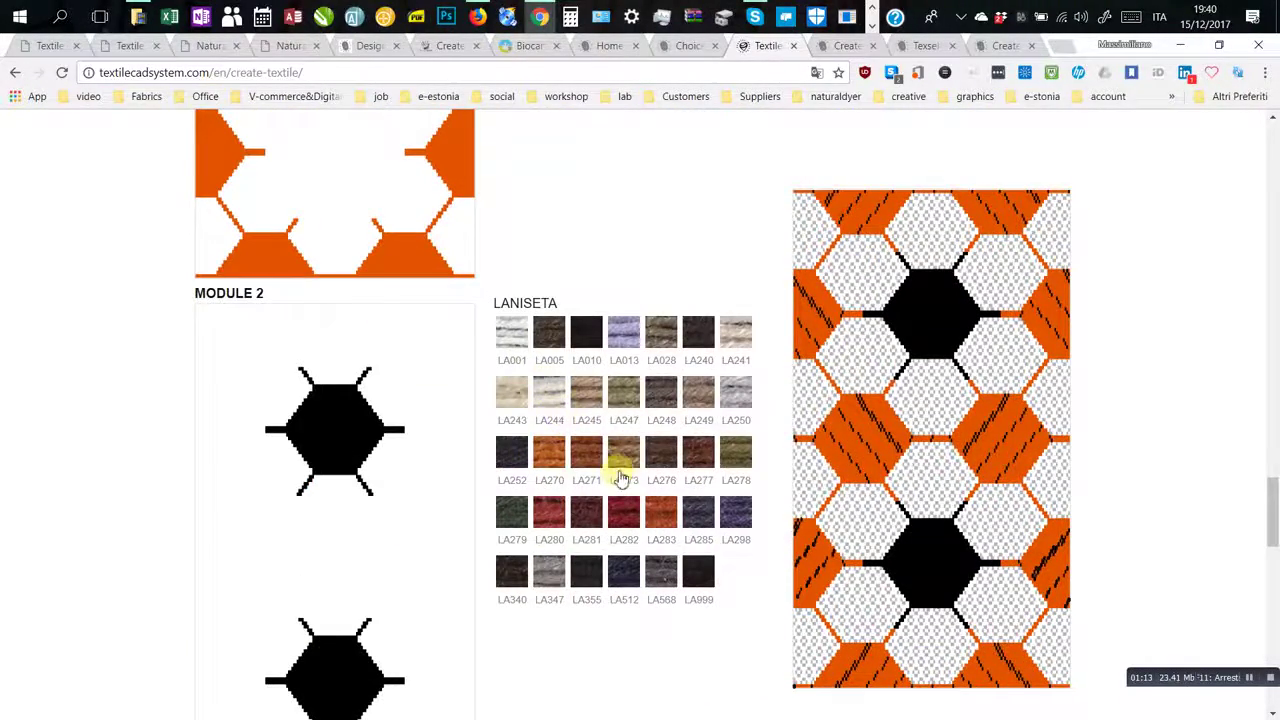
pyautogui.click(620, 476)
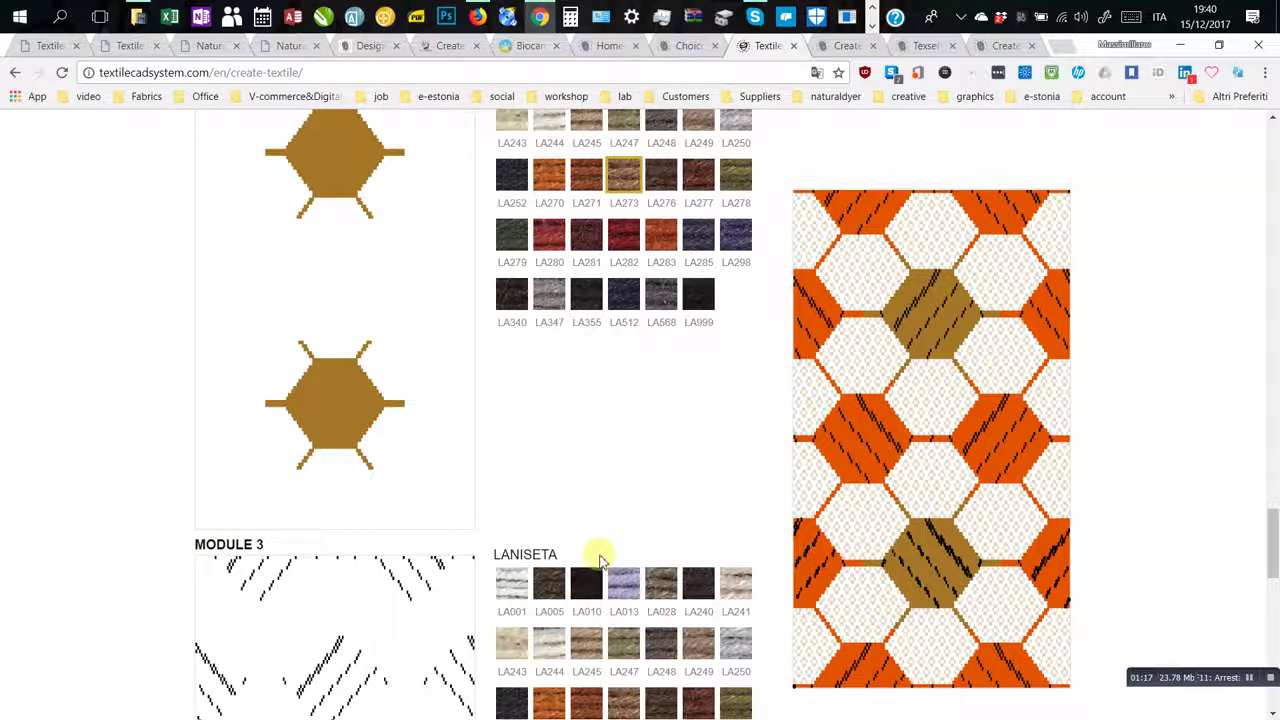
pyautogui.click(620, 594)
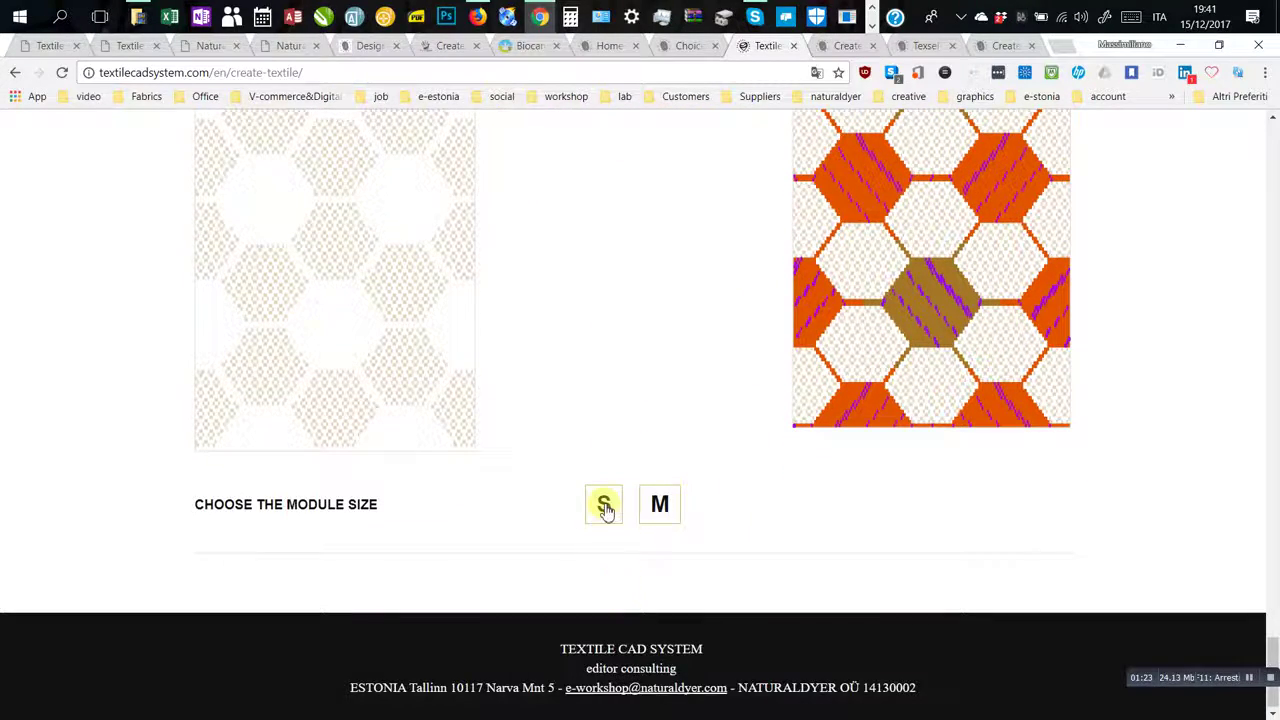
# Set the module size to S and preview the repeated textile design down to its end
pyautogui.click(604, 508)
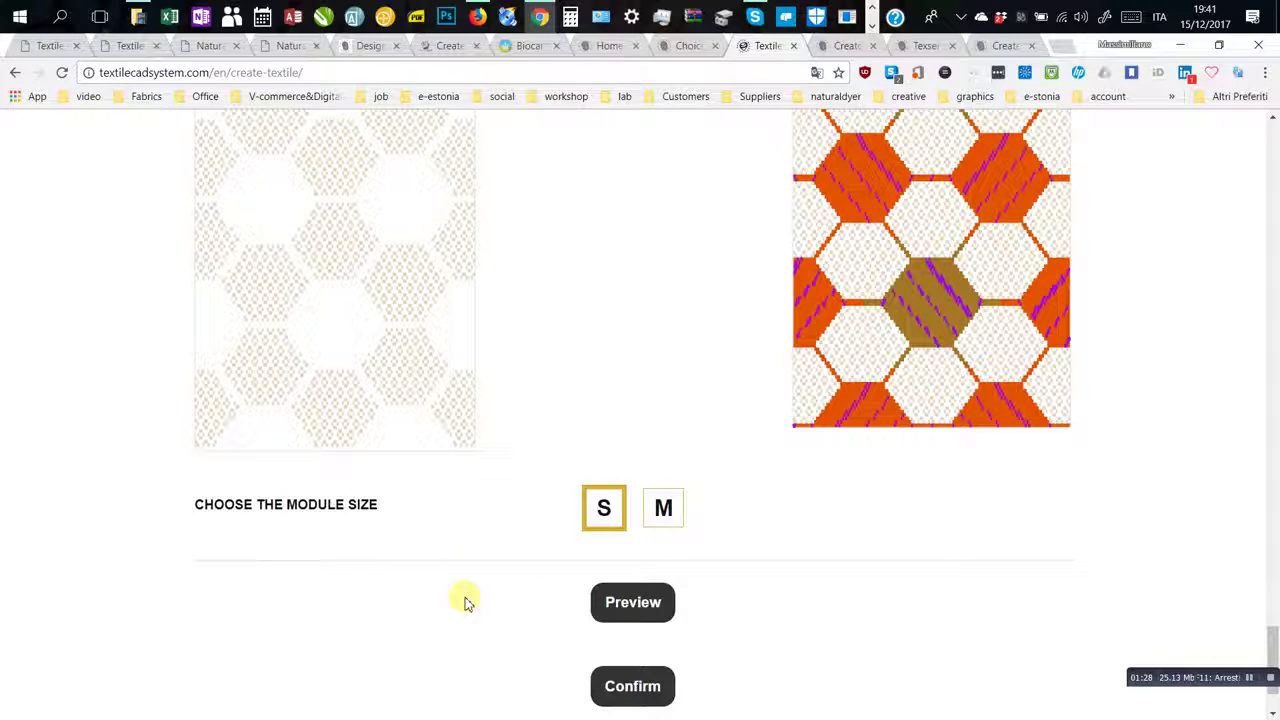
pyautogui.click(633, 606)
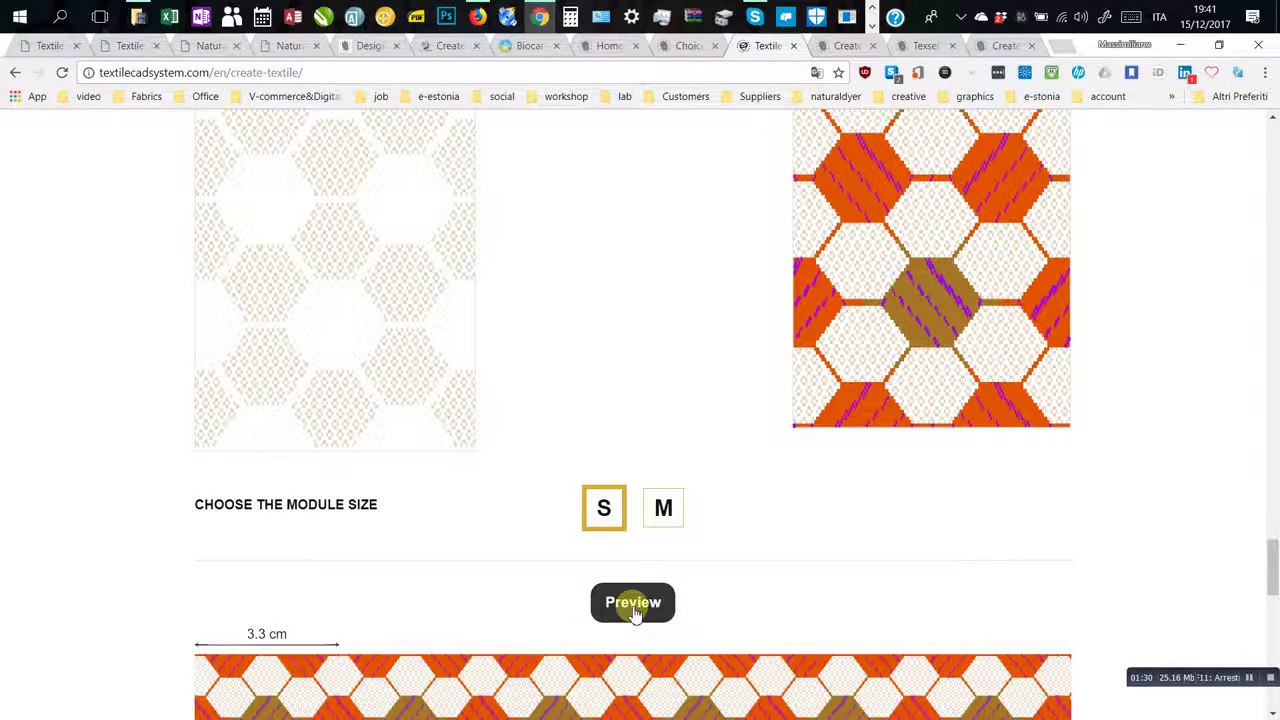
pyautogui.scroll(-3, 633, 610)
pyautogui.scroll(-5, 633, 610)
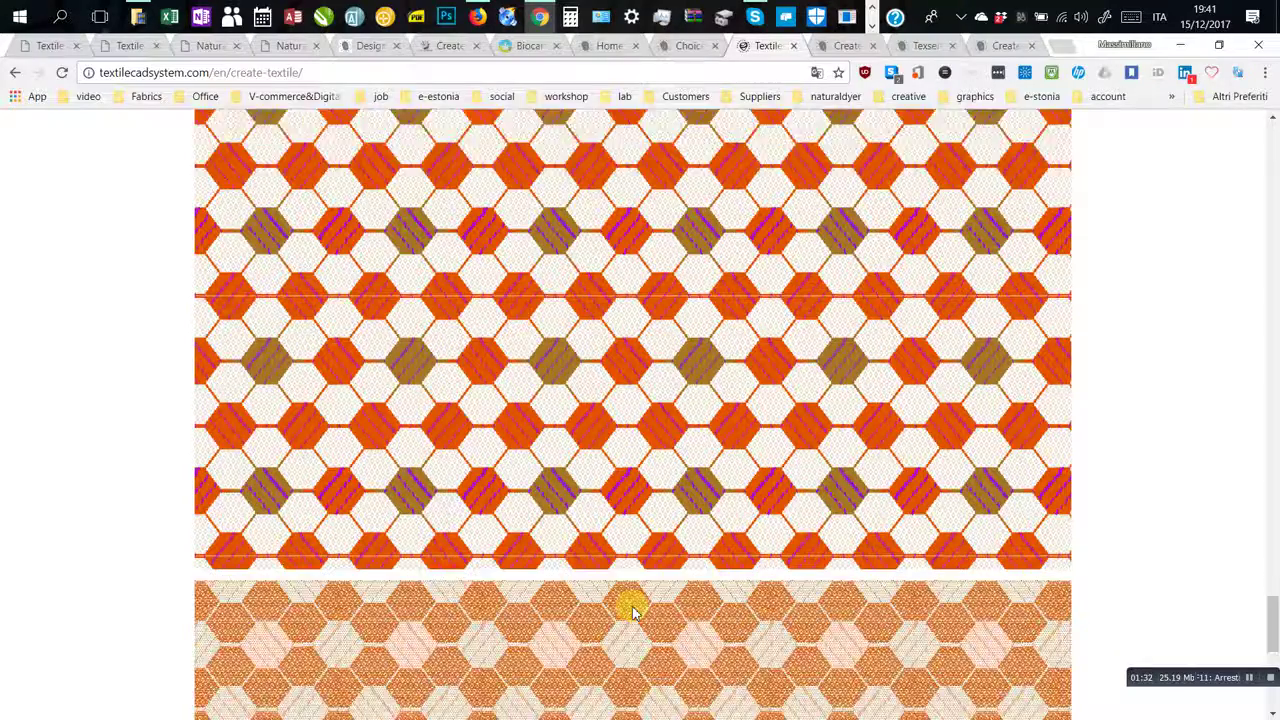
pyautogui.scroll(-1, 633, 610)
pyautogui.scroll(-5, 632, 612)
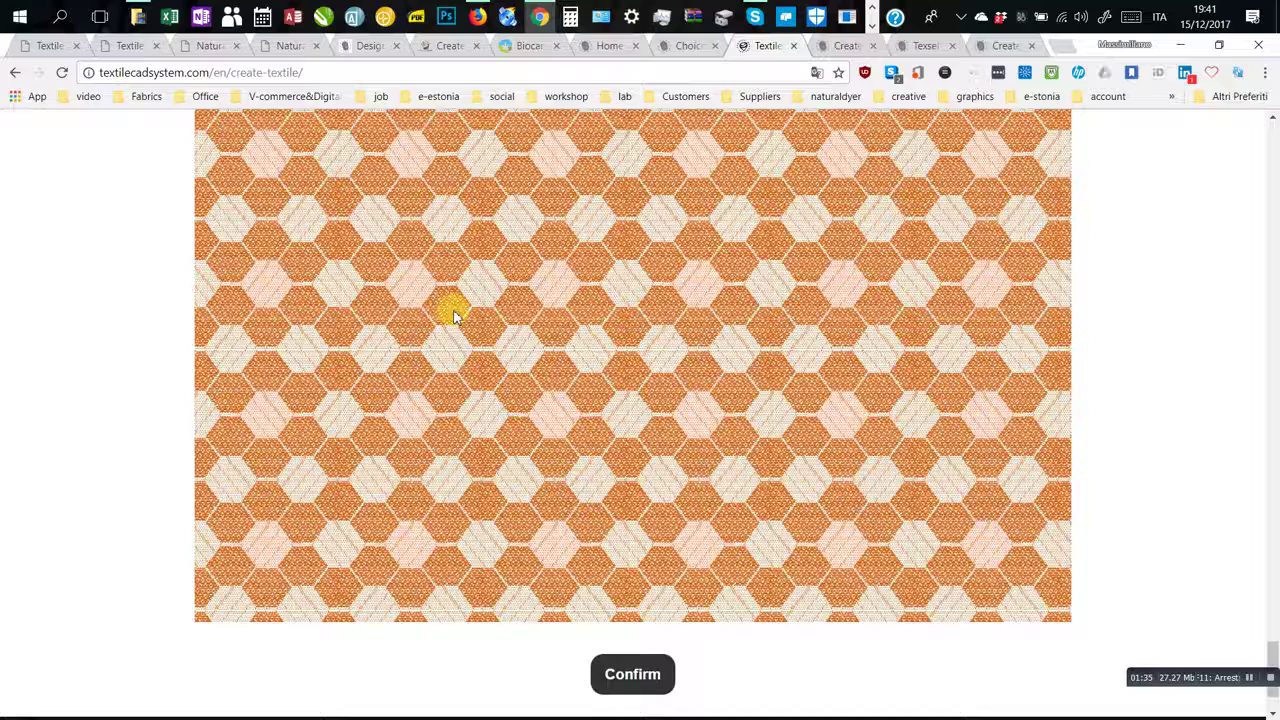
# Open the Z Pattern - size M category from the store's Design page and look over its fabrics
pyautogui.click(362, 45)
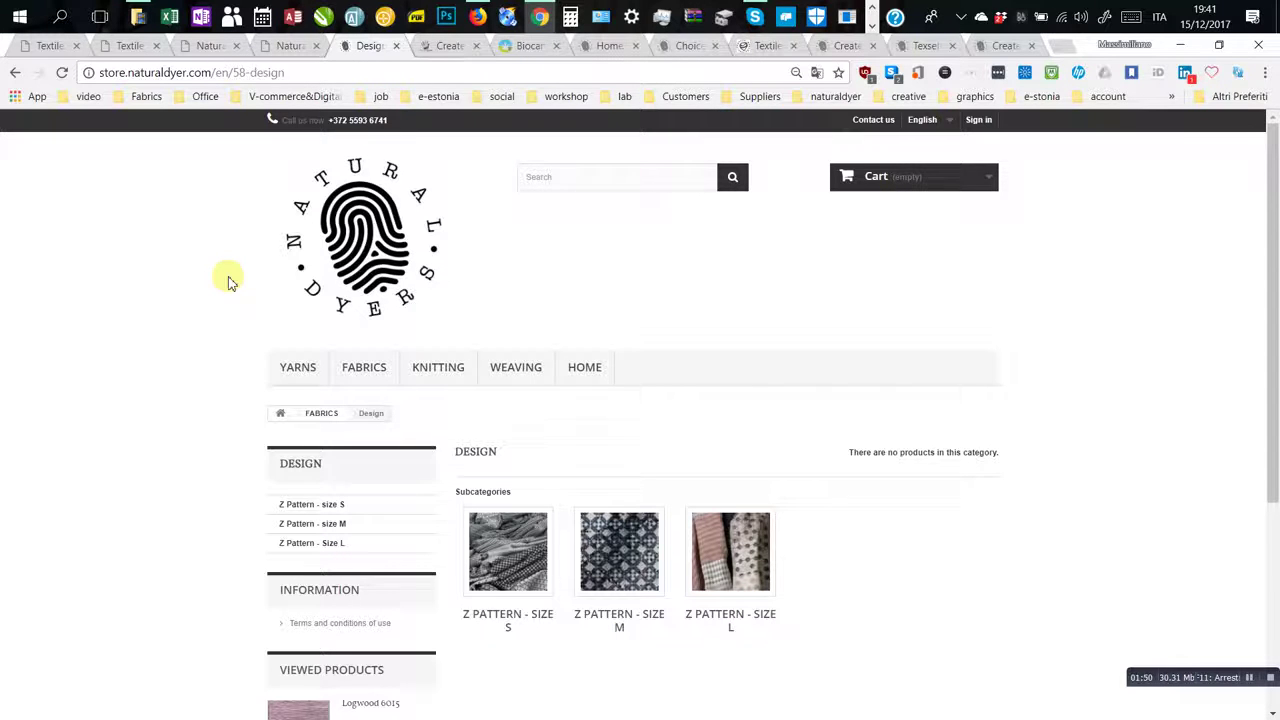
pyautogui.click(646, 582)
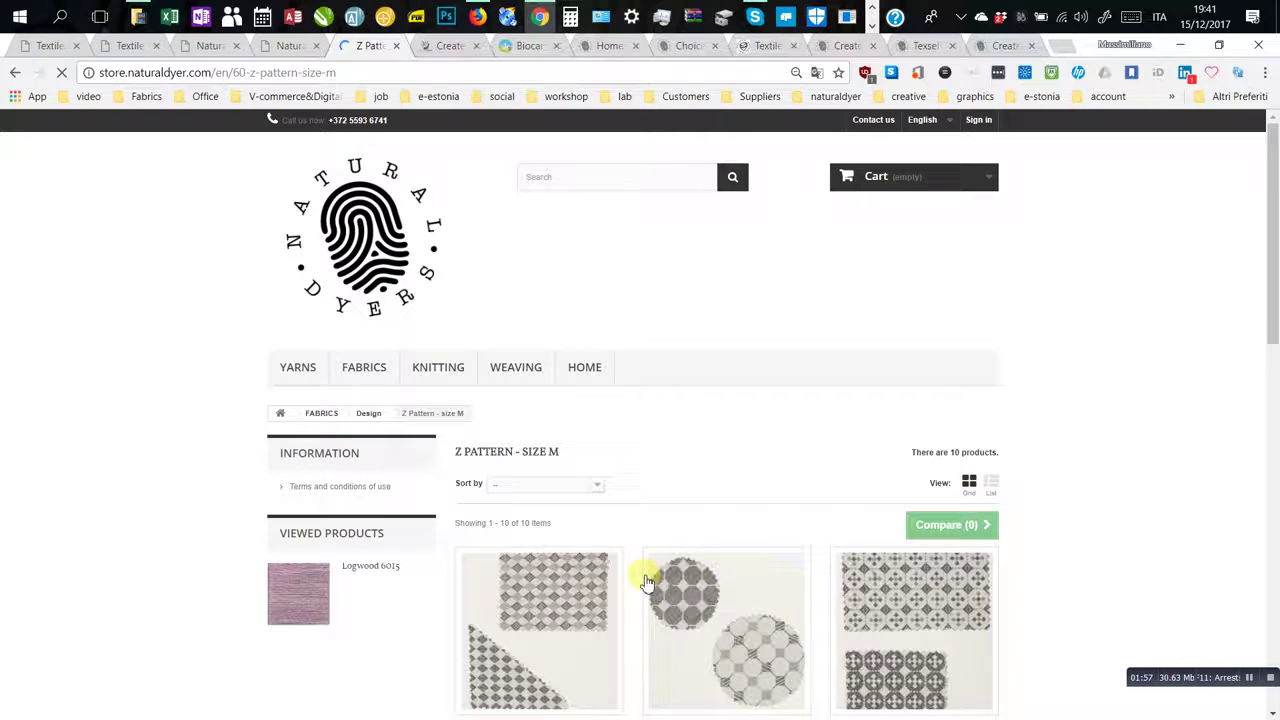
pyautogui.scroll(-5, 646, 582)
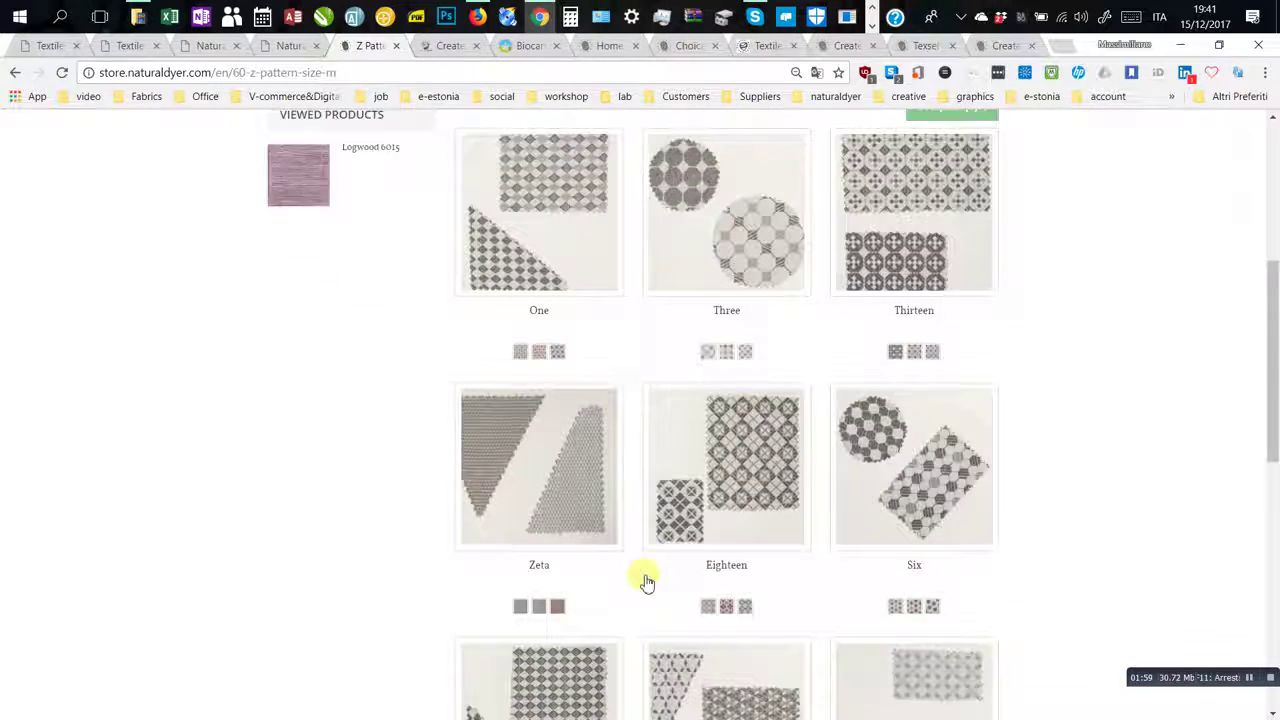
pyautogui.scroll(3, 646, 582)
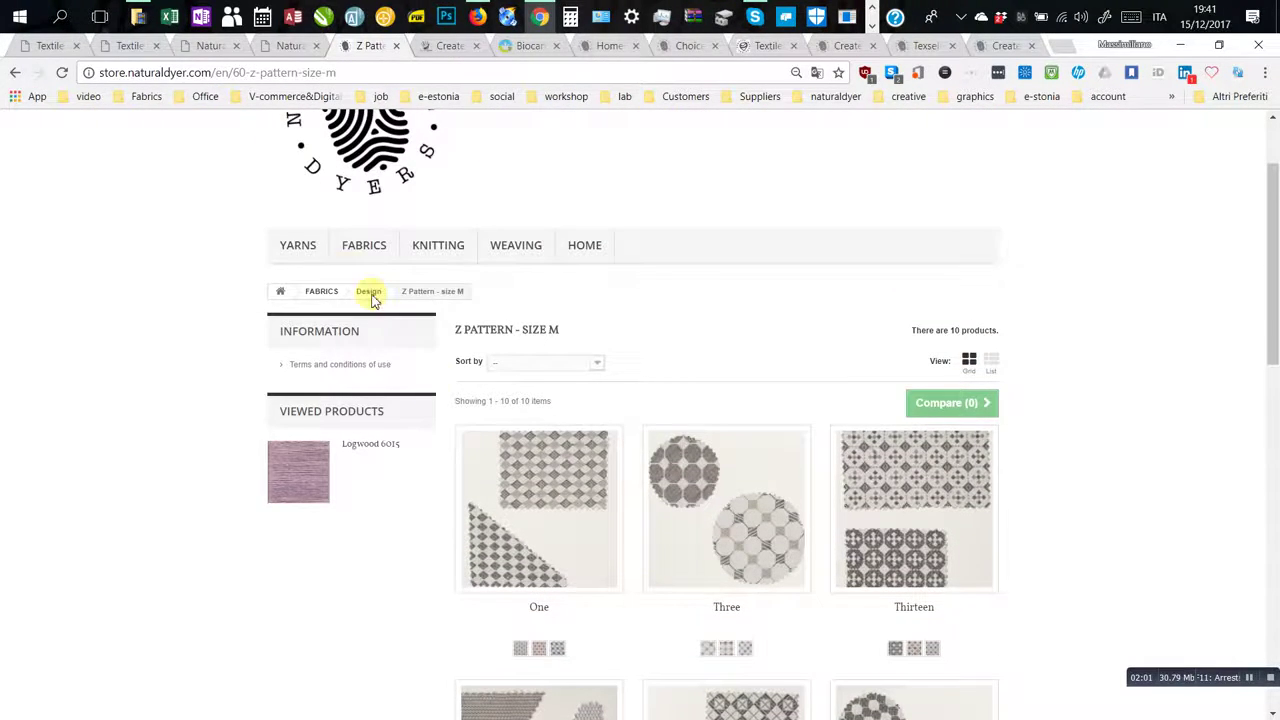
# Open the Cashemere subcategory of the store's yarns and look over the dyed yarn products
pyautogui.click(297, 246)
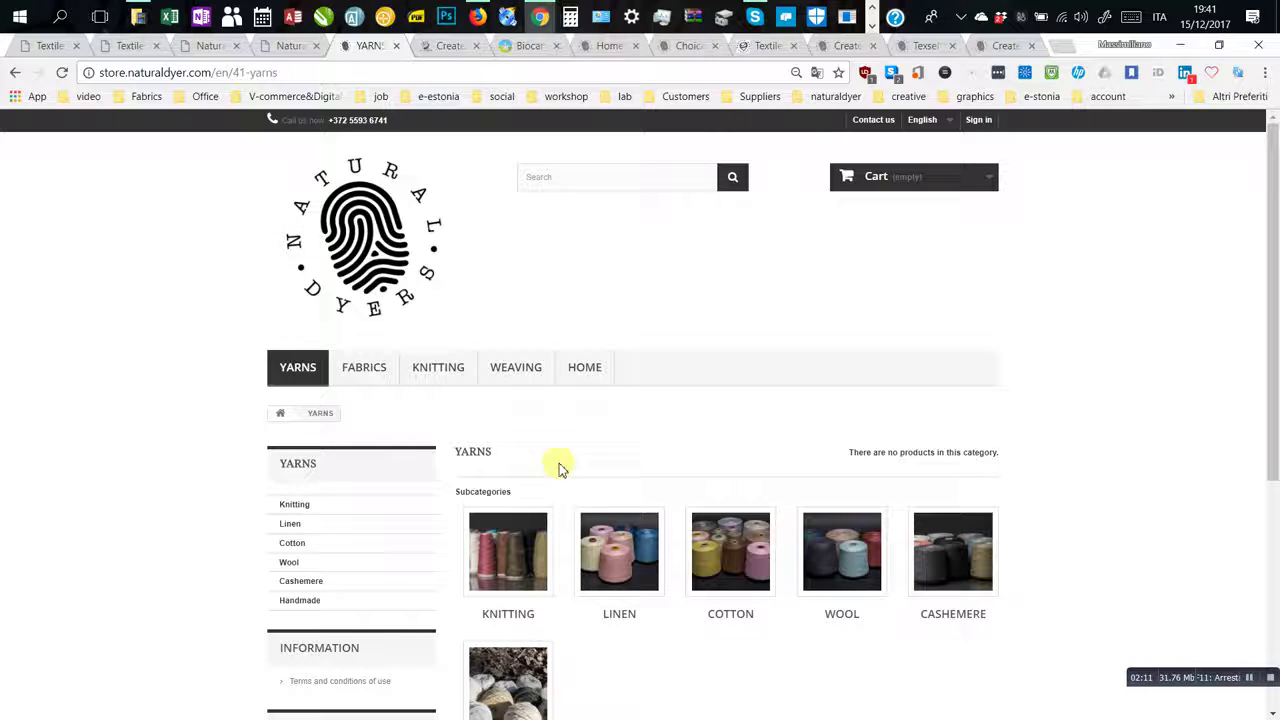
pyautogui.click(945, 552)
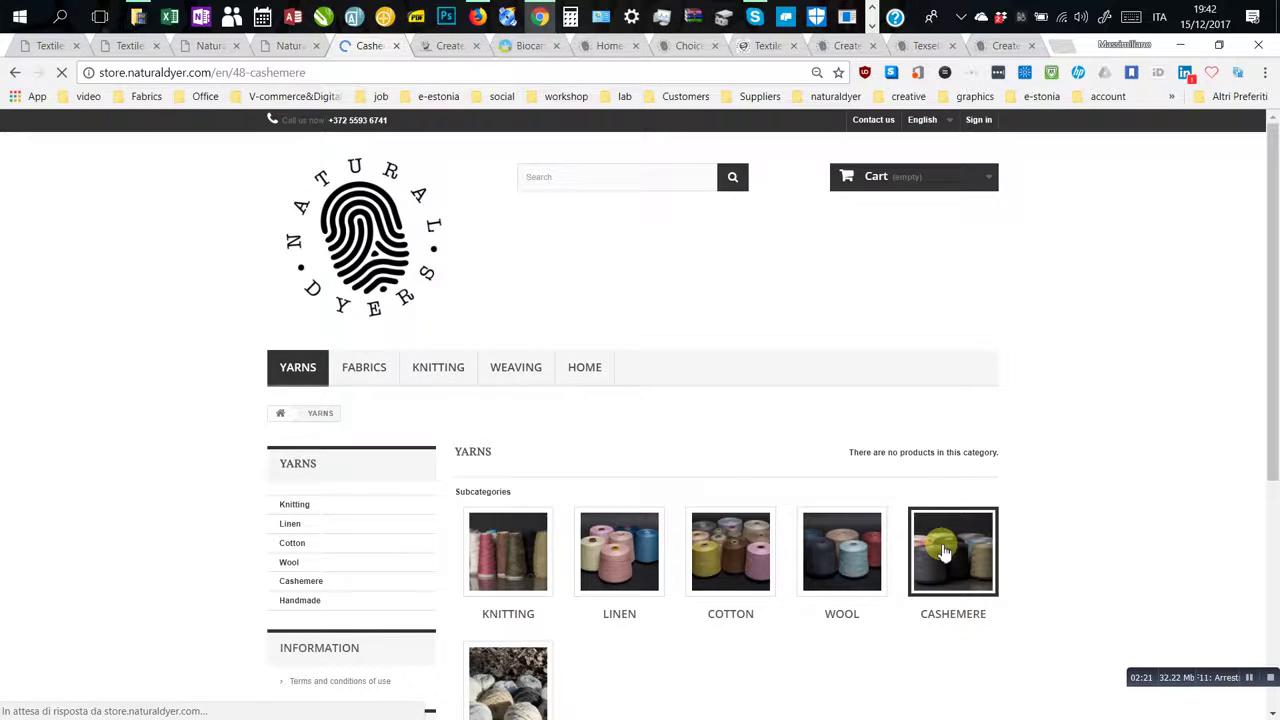
pyautogui.scroll(-4, 945, 552)
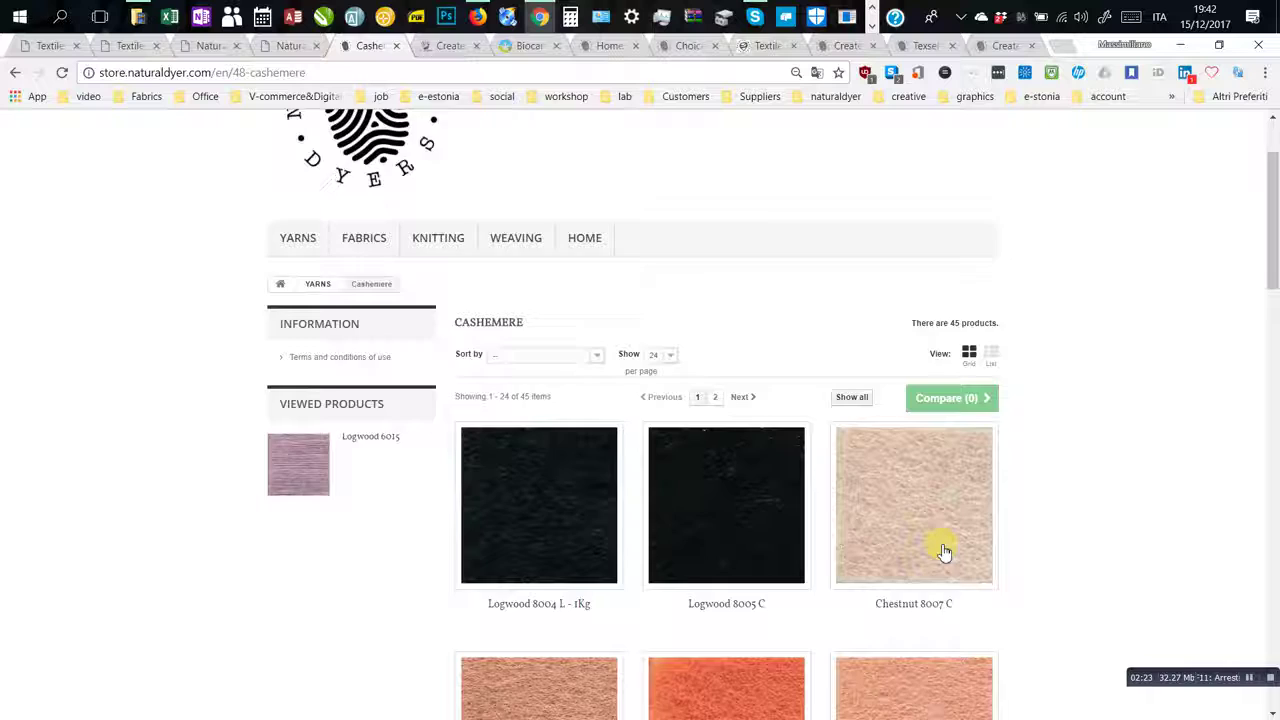
pyautogui.scroll(-2, 945, 552)
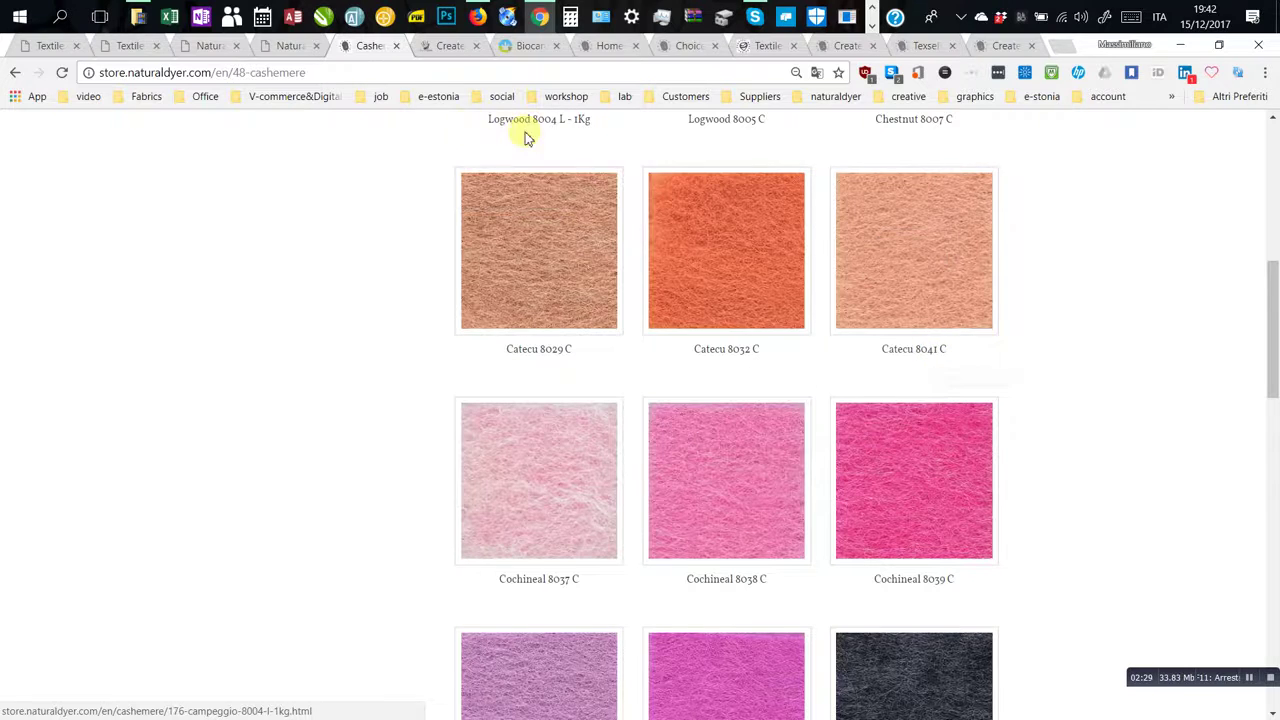
# Switch to the Create Your Own Custom Scarf page and view the available yarn options
pyautogui.click(443, 50)
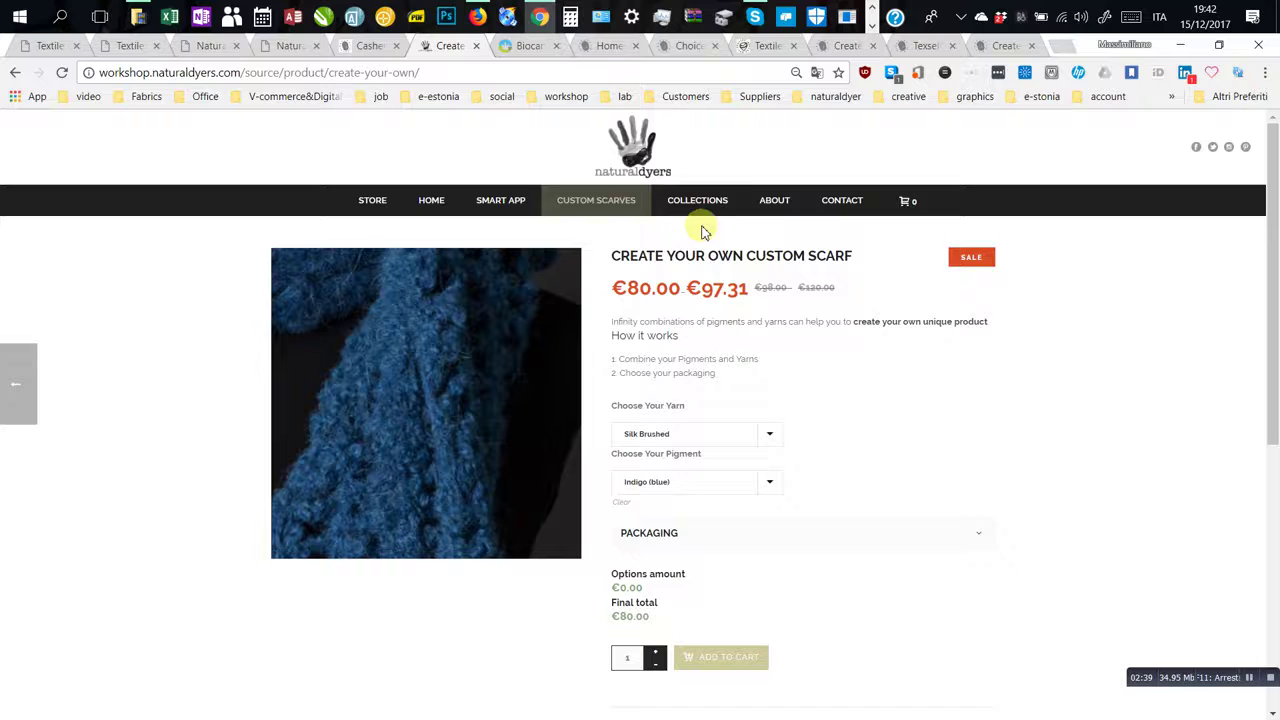
pyautogui.click(770, 440)
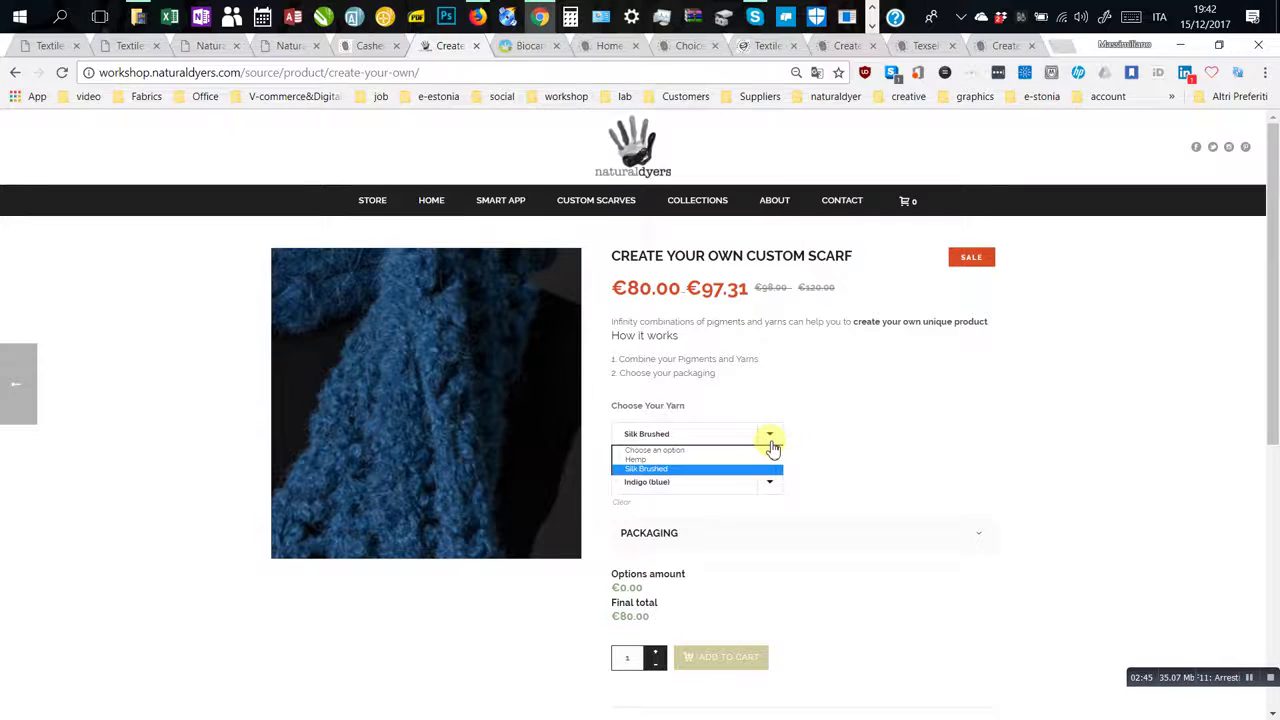
pyautogui.moveTo(705, 200)
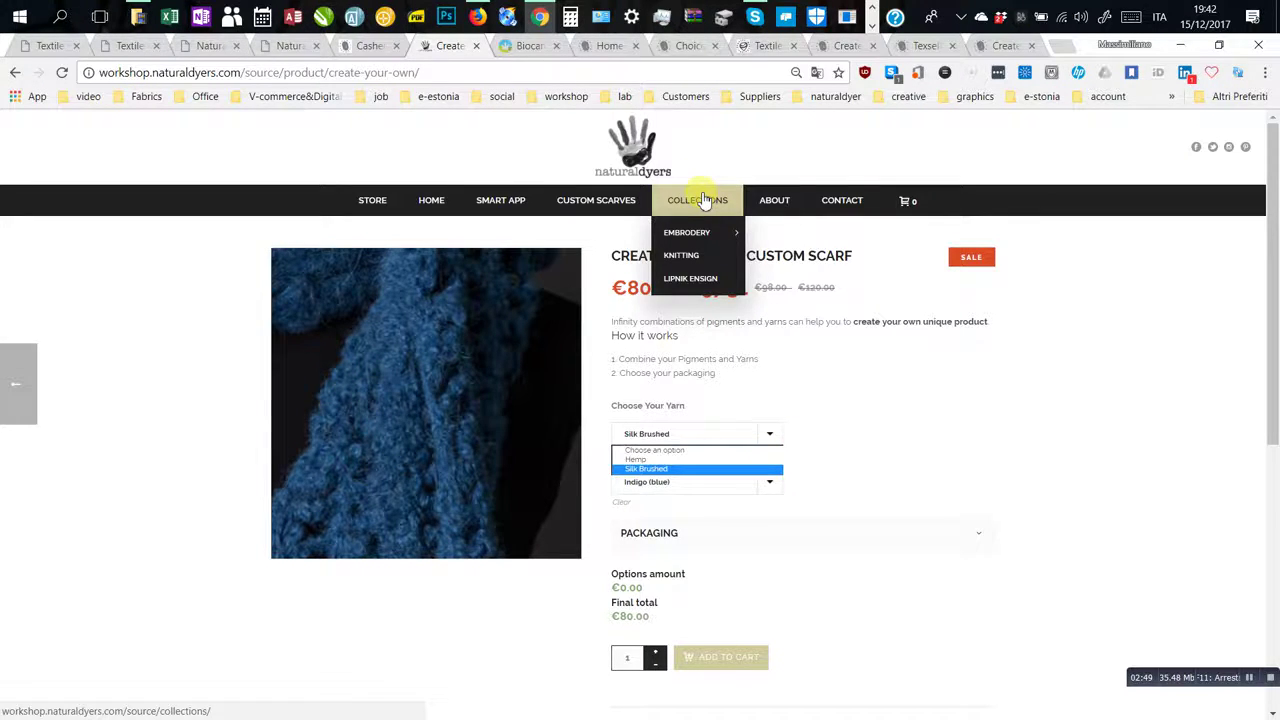
# Expand the custom scarf's packaging options and look over the available textures and colours
pyautogui.click(671, 535)
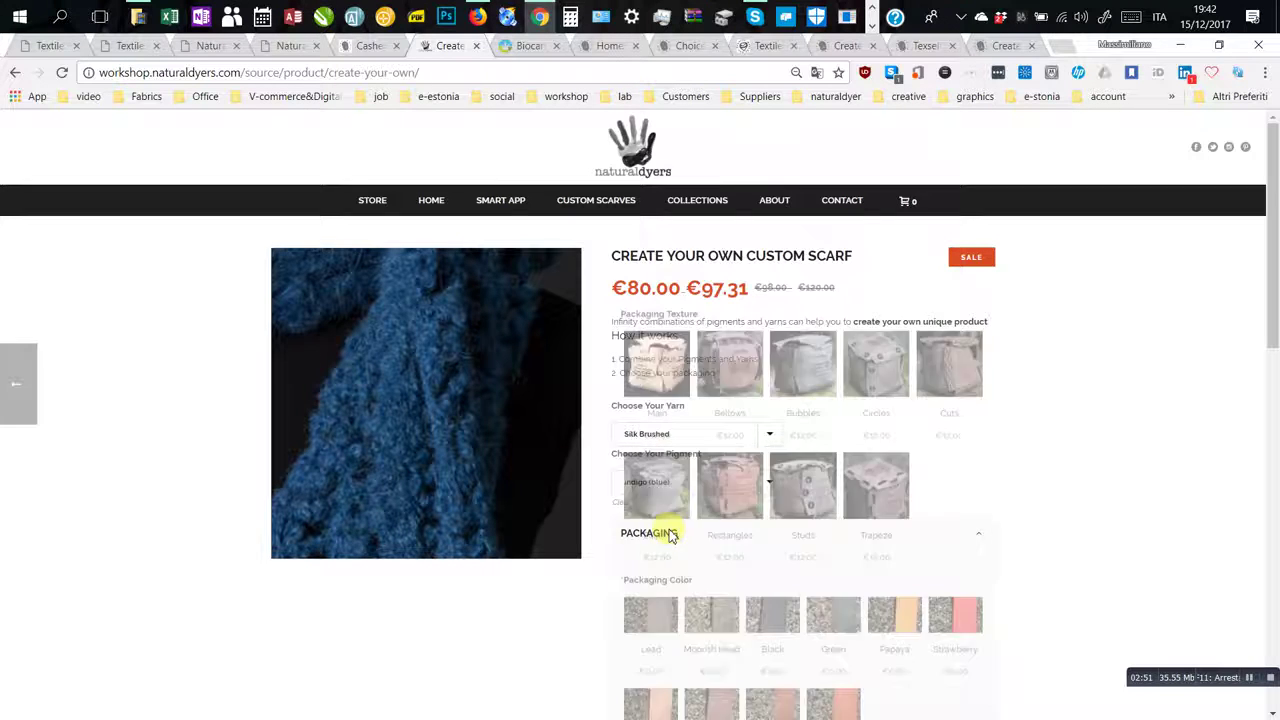
pyautogui.scroll(-2, 672, 537)
pyautogui.scroll(-2, 672, 537)
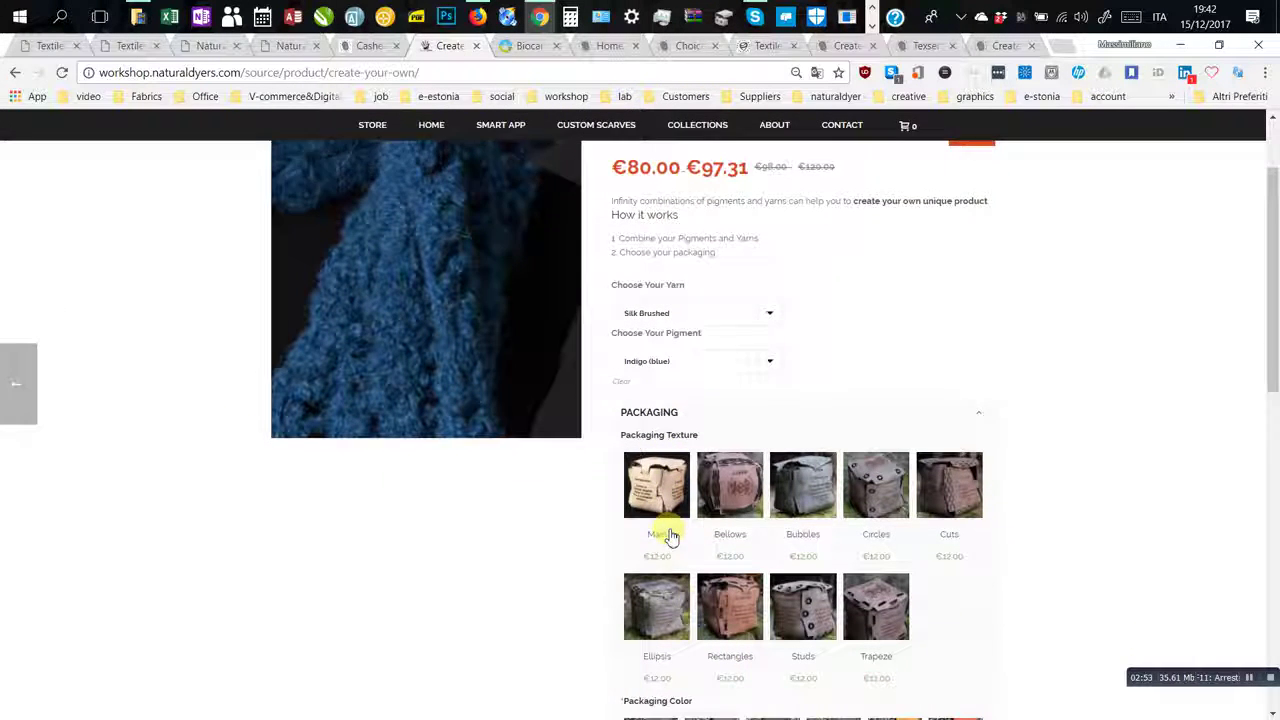
pyautogui.scroll(-1, 672, 537)
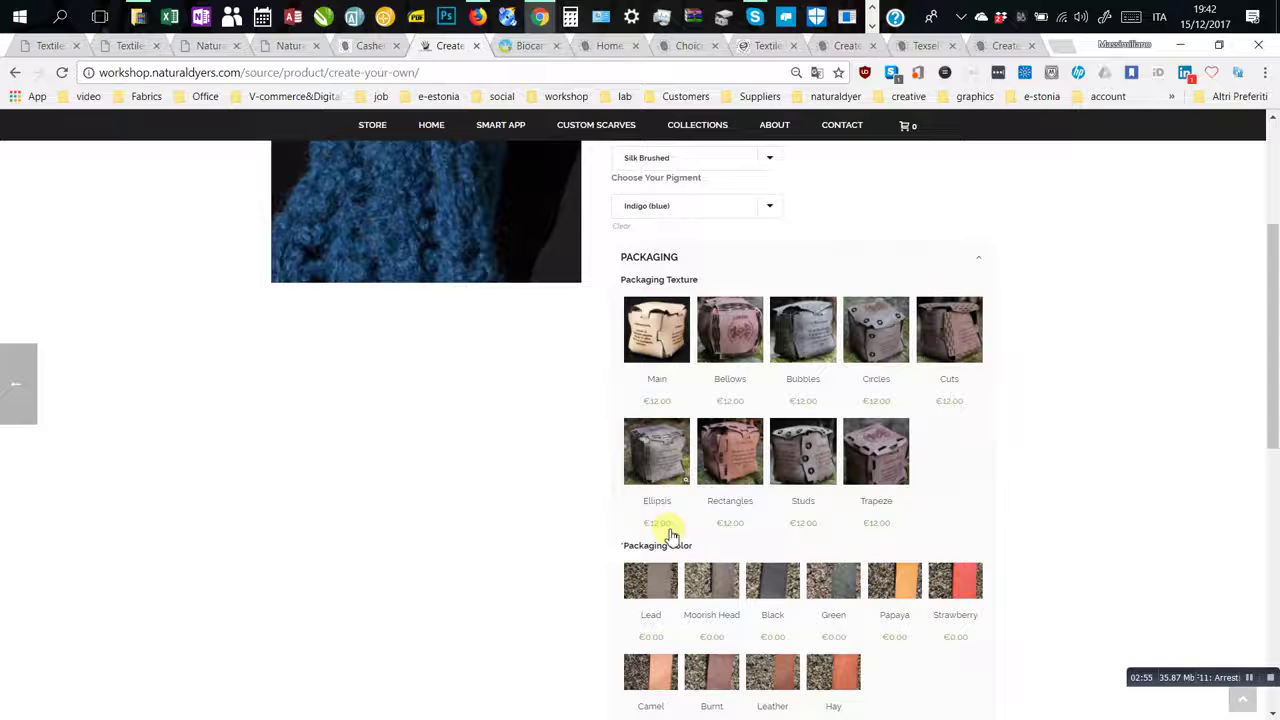
# Switch to the Biocanapa website and look over its services section and home page
pyautogui.click(518, 46)
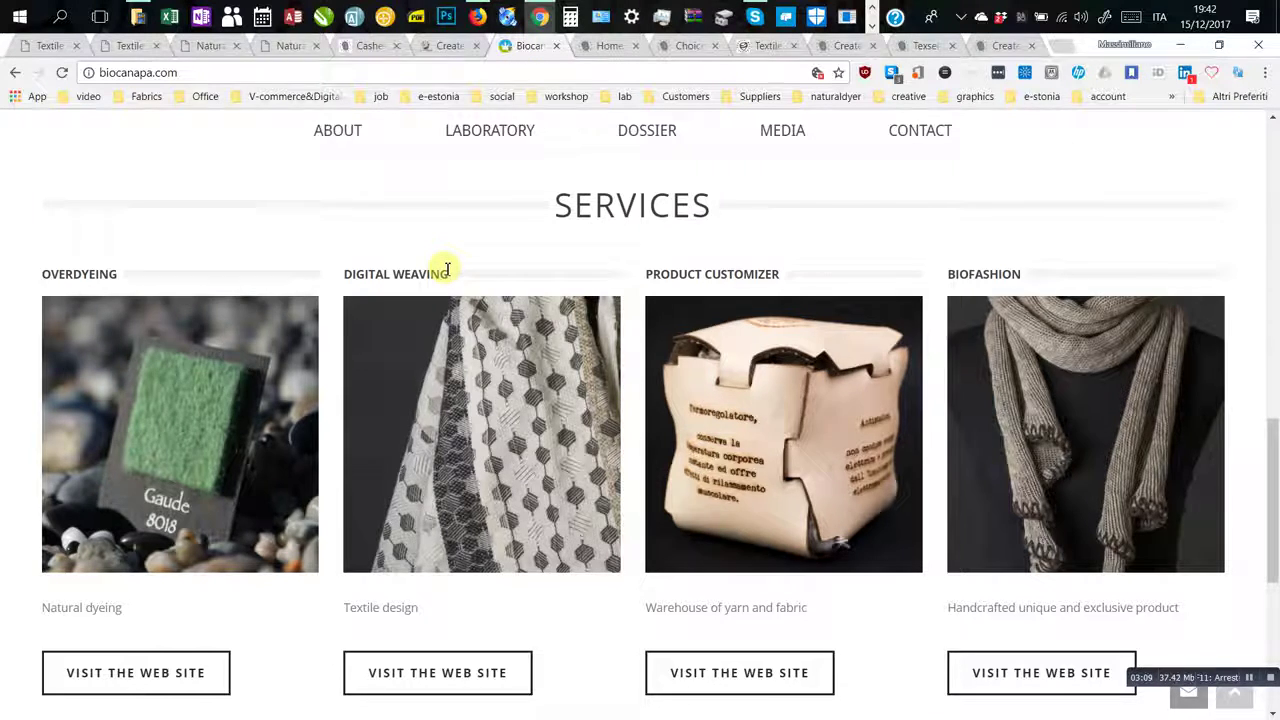
pyautogui.scroll(3, 447, 269)
pyautogui.scroll(5, 447, 269)
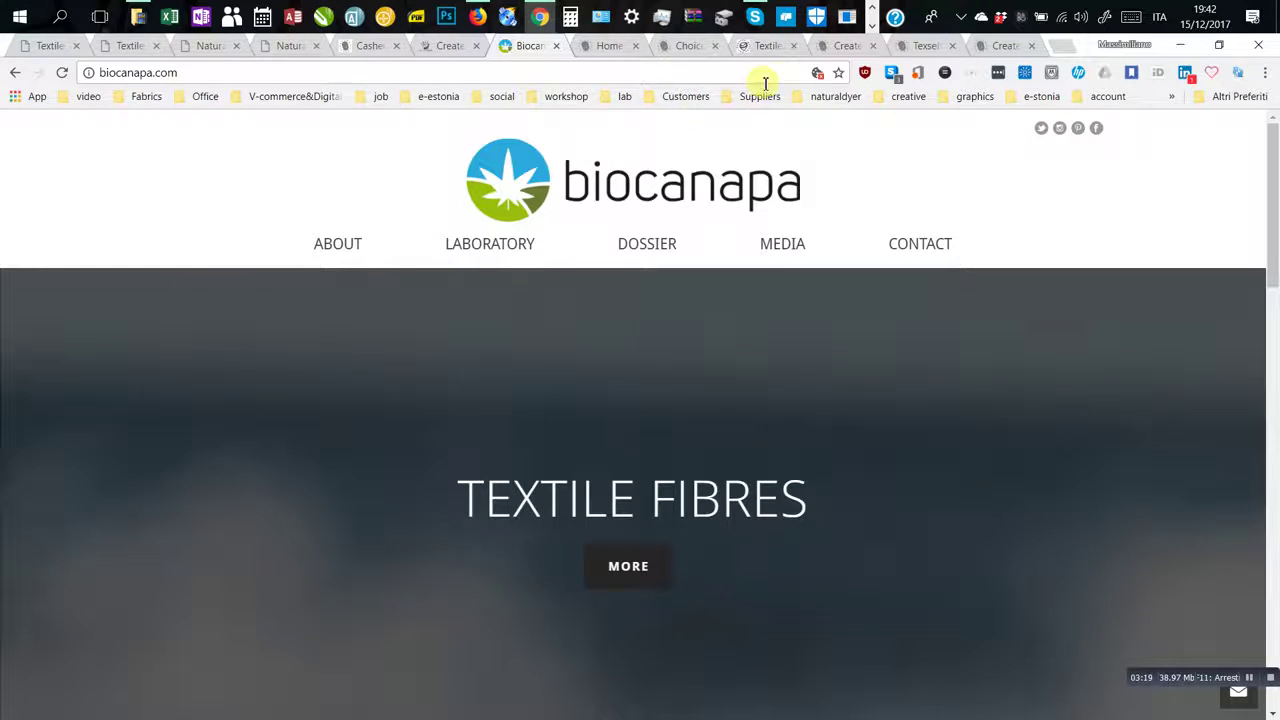
# View the choice page for creating a fabric or scarf, and bring up the Create Fabric page
pyautogui.click(835, 48)
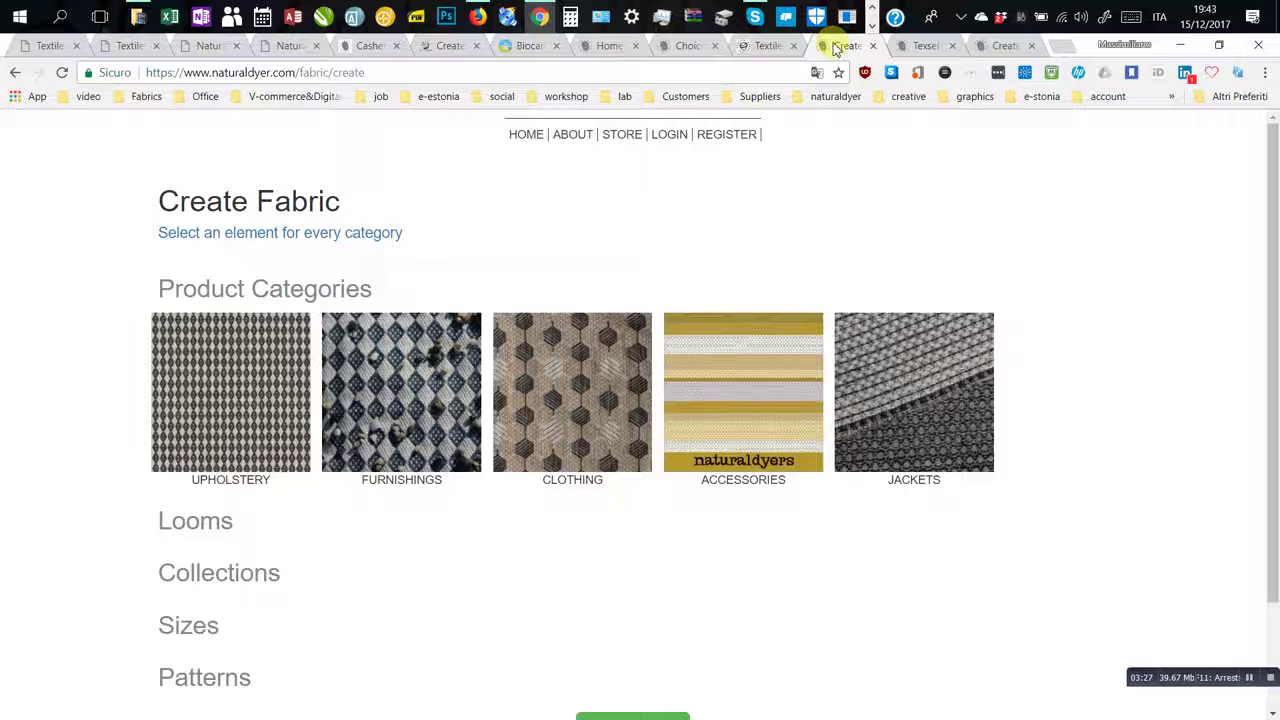
pyautogui.click(690, 47)
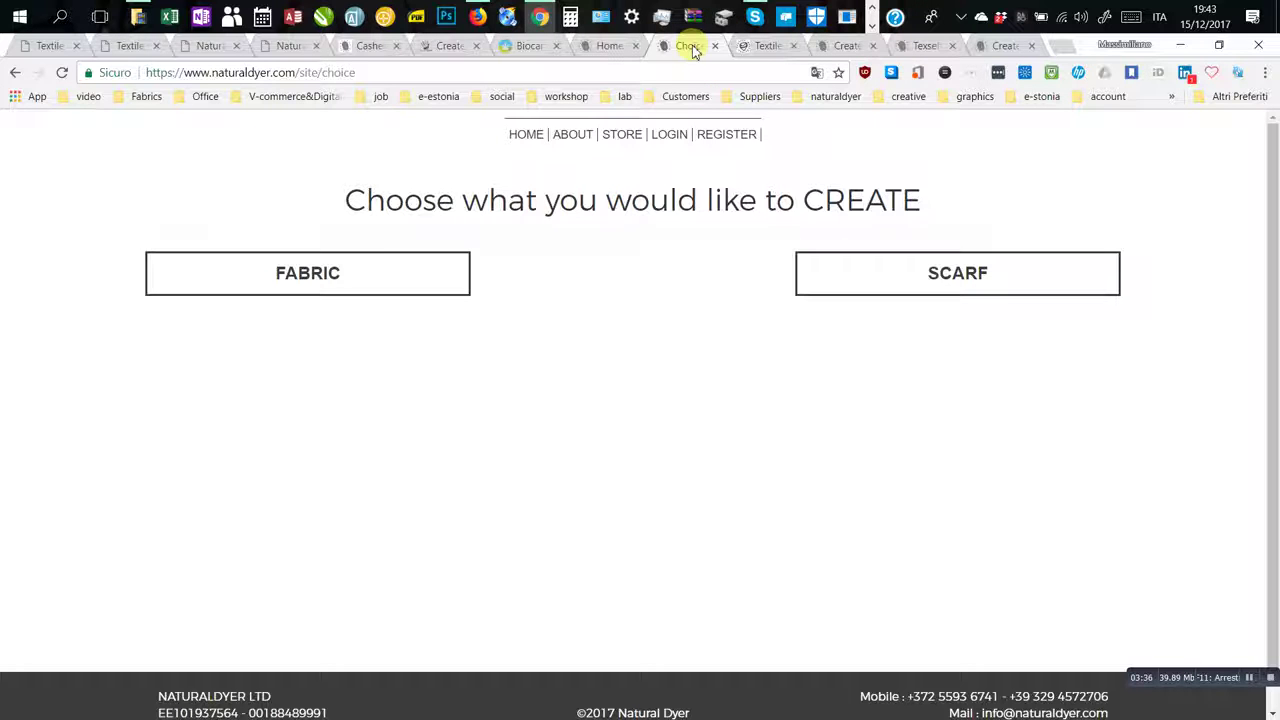
pyautogui.click(832, 50)
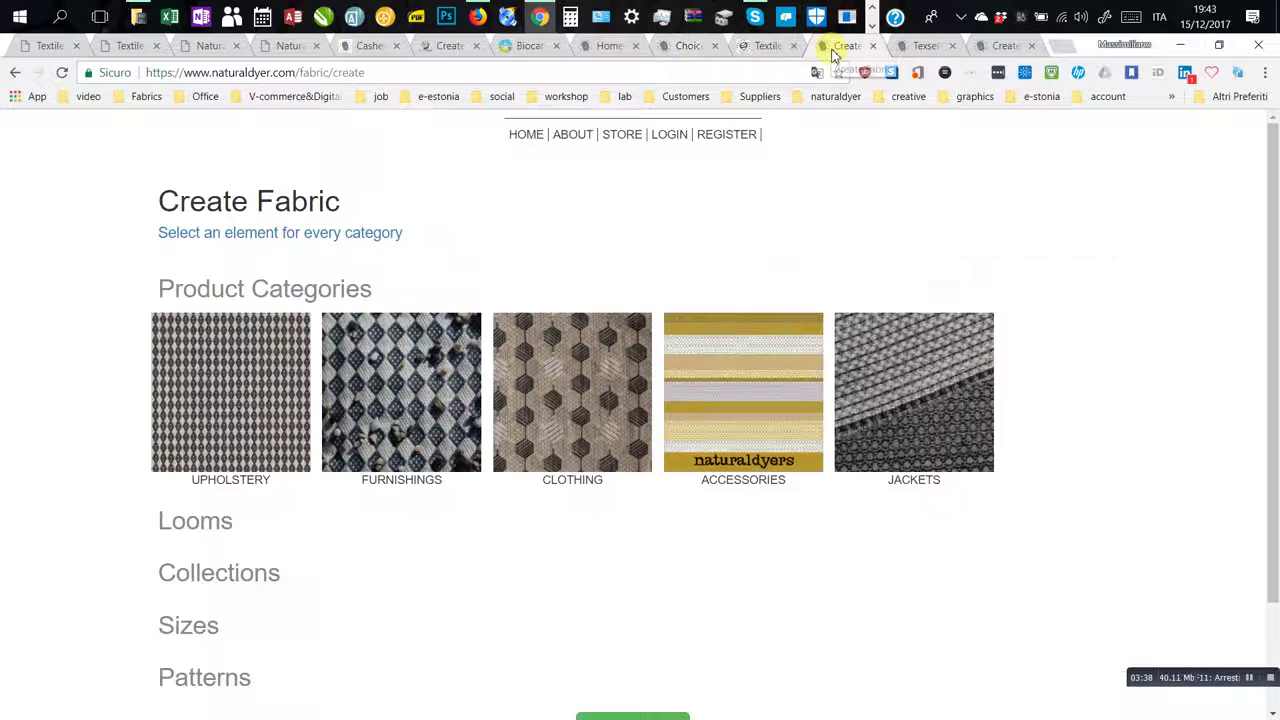
# Define the new fabric with the Upholstery category, Jacquard Leonardo loom, Zeta Pattern collection and Size S
pyautogui.click(264, 368)
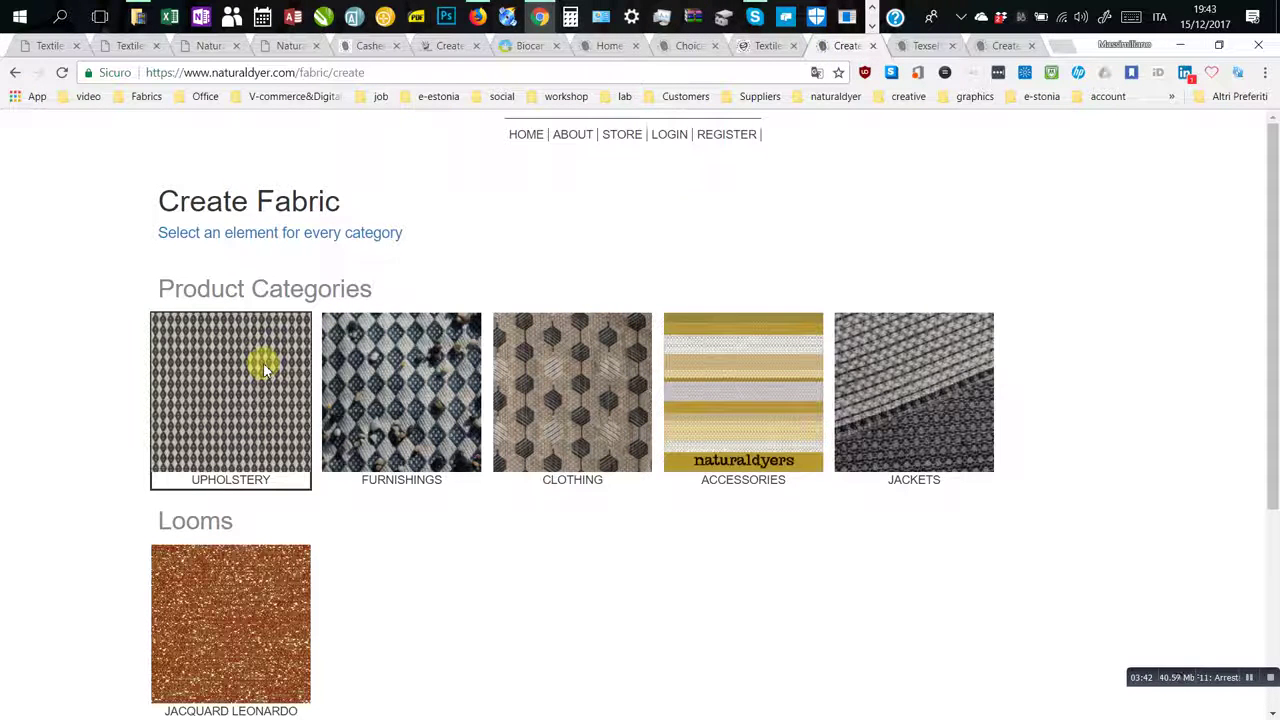
pyautogui.scroll(-3, 264, 368)
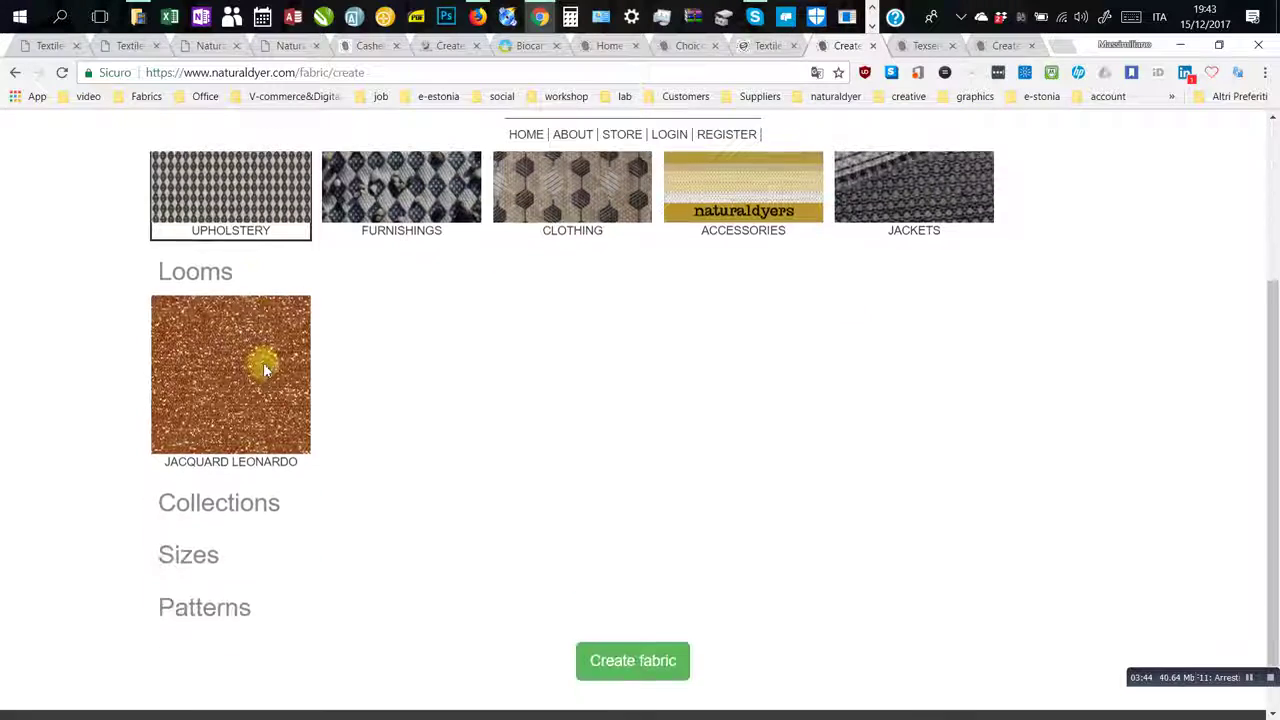
pyautogui.click(264, 368)
pyautogui.scroll(-1, 264, 368)
pyautogui.scroll(-2, 264, 370)
pyautogui.click(263, 363)
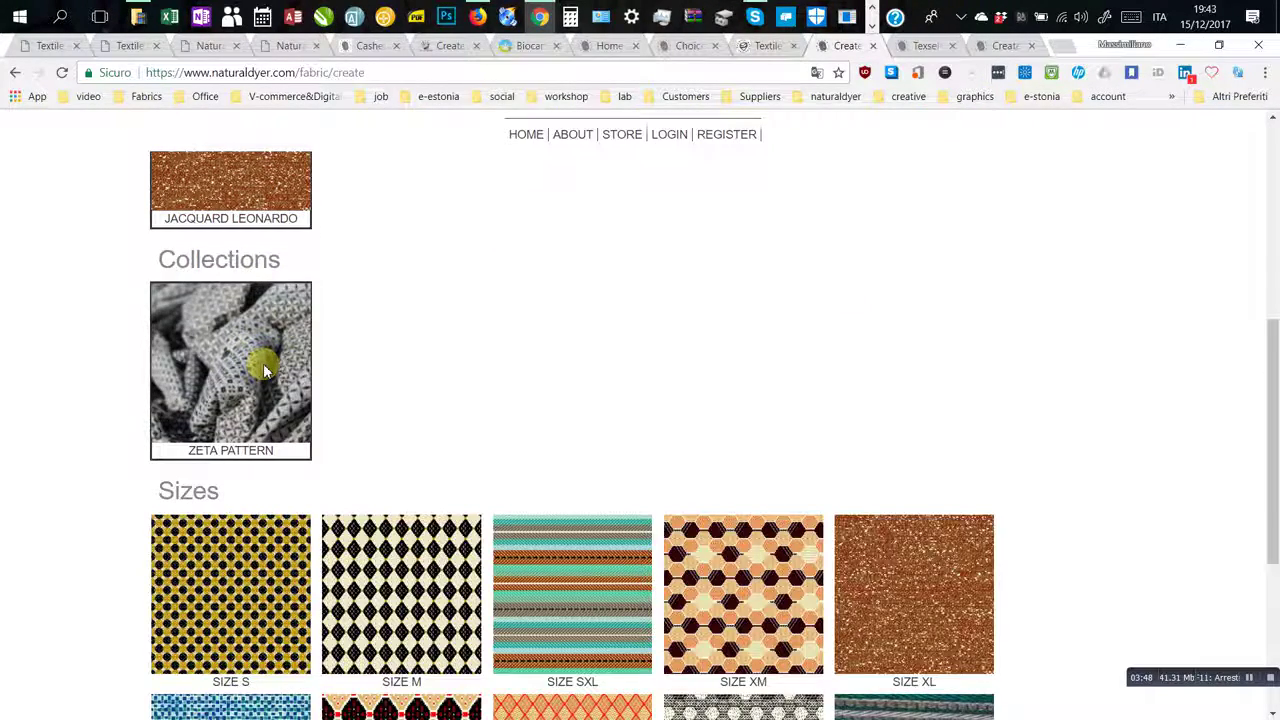
pyautogui.scroll(-2, 263, 363)
pyautogui.click(265, 372)
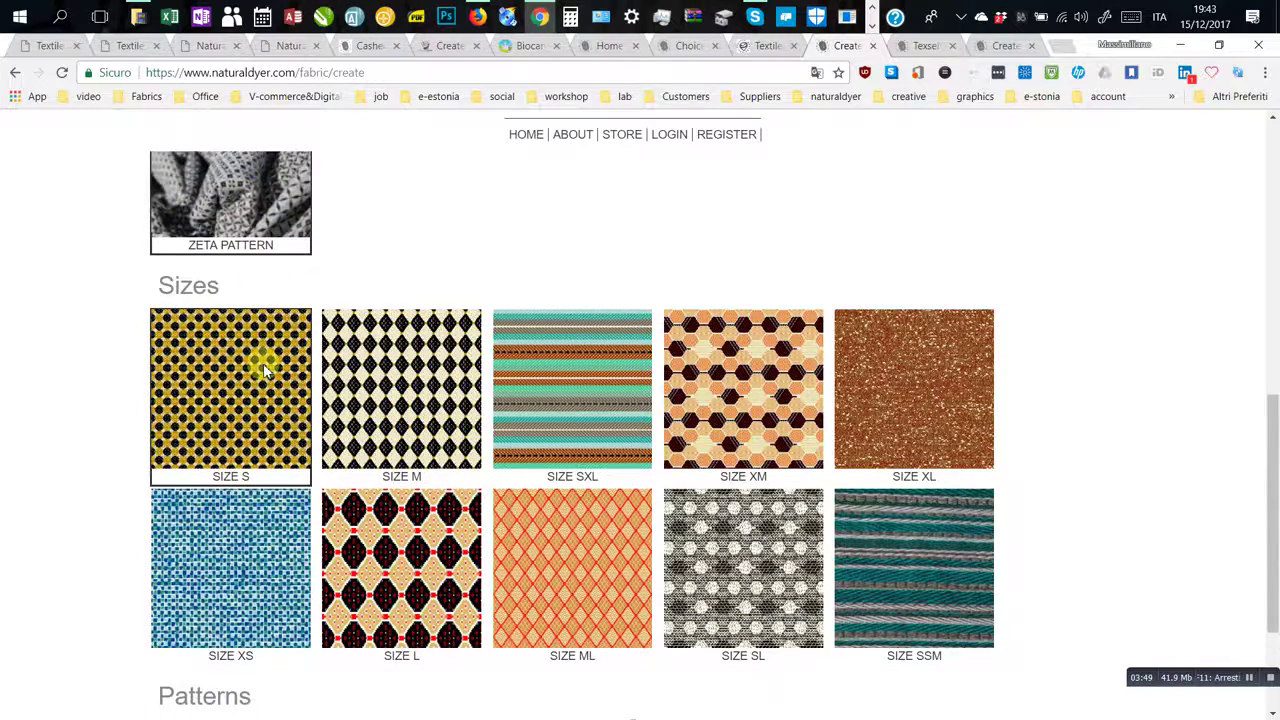
# Open the Manage area from the Naturaldyer home page and look over the Filati, Telai and Sizes lists
pyautogui.click(688, 46)
pyautogui.click(609, 46)
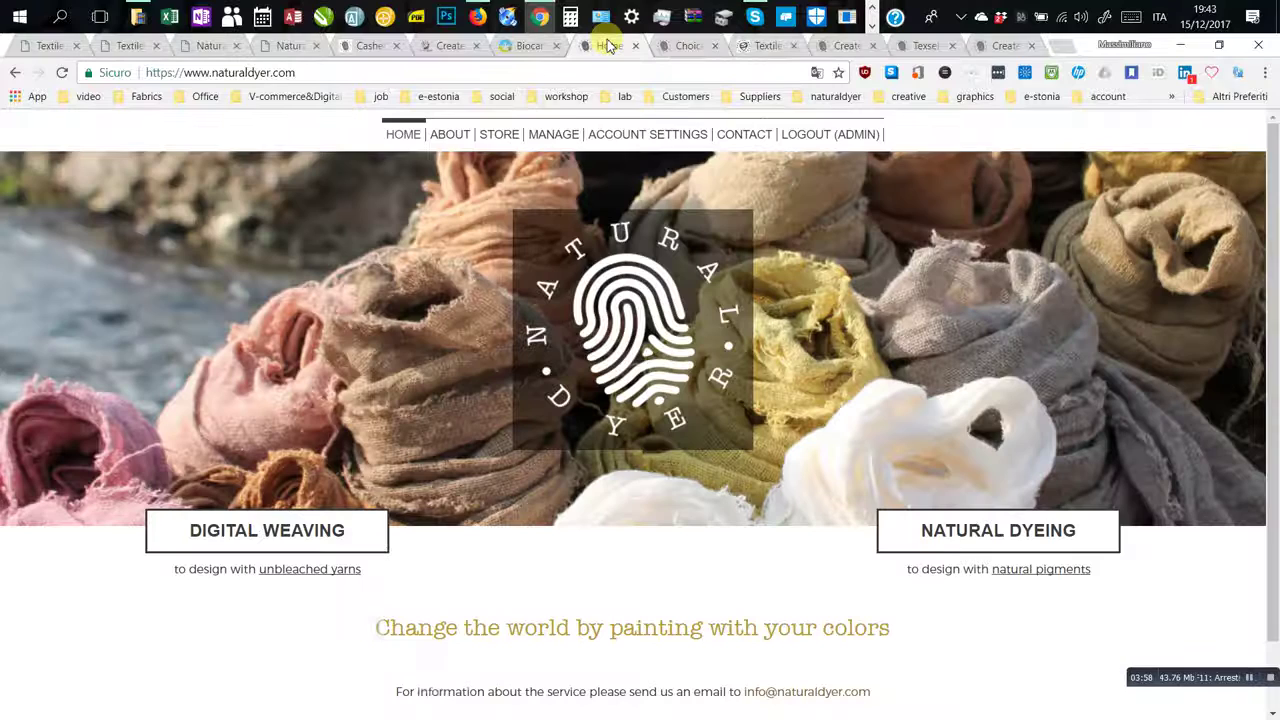
pyautogui.click(548, 136)
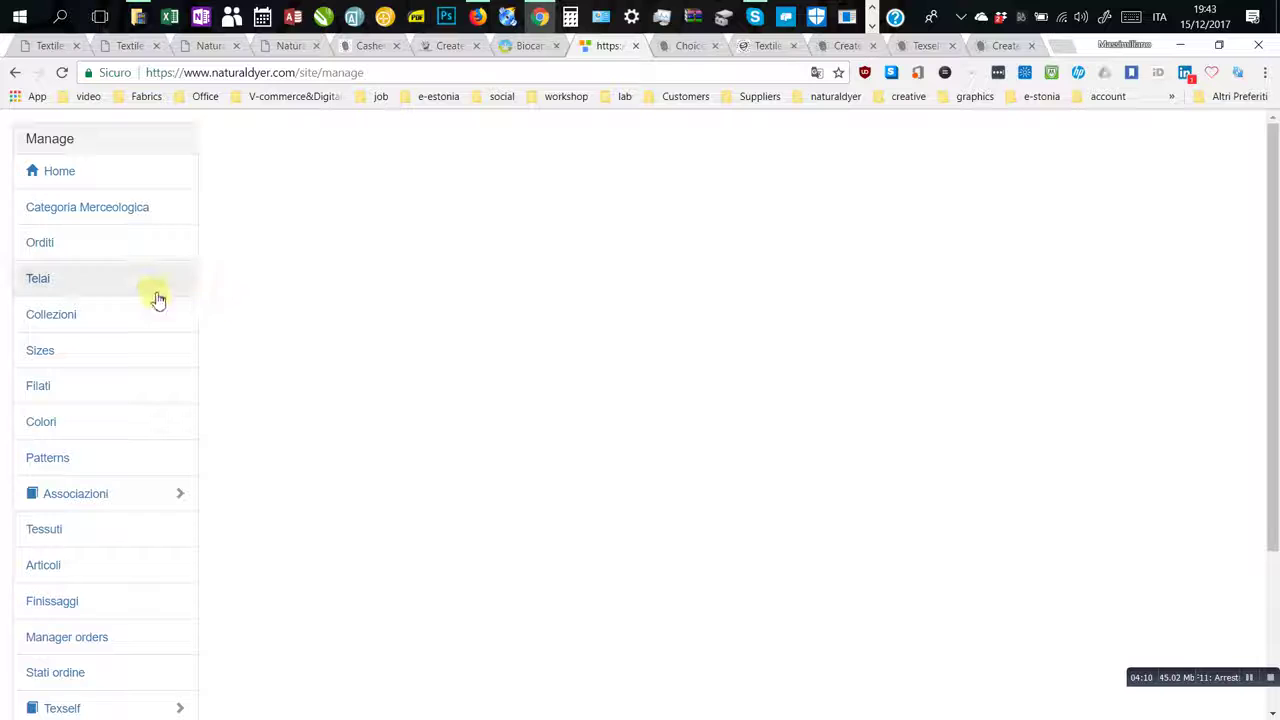
pyautogui.click(87, 392)
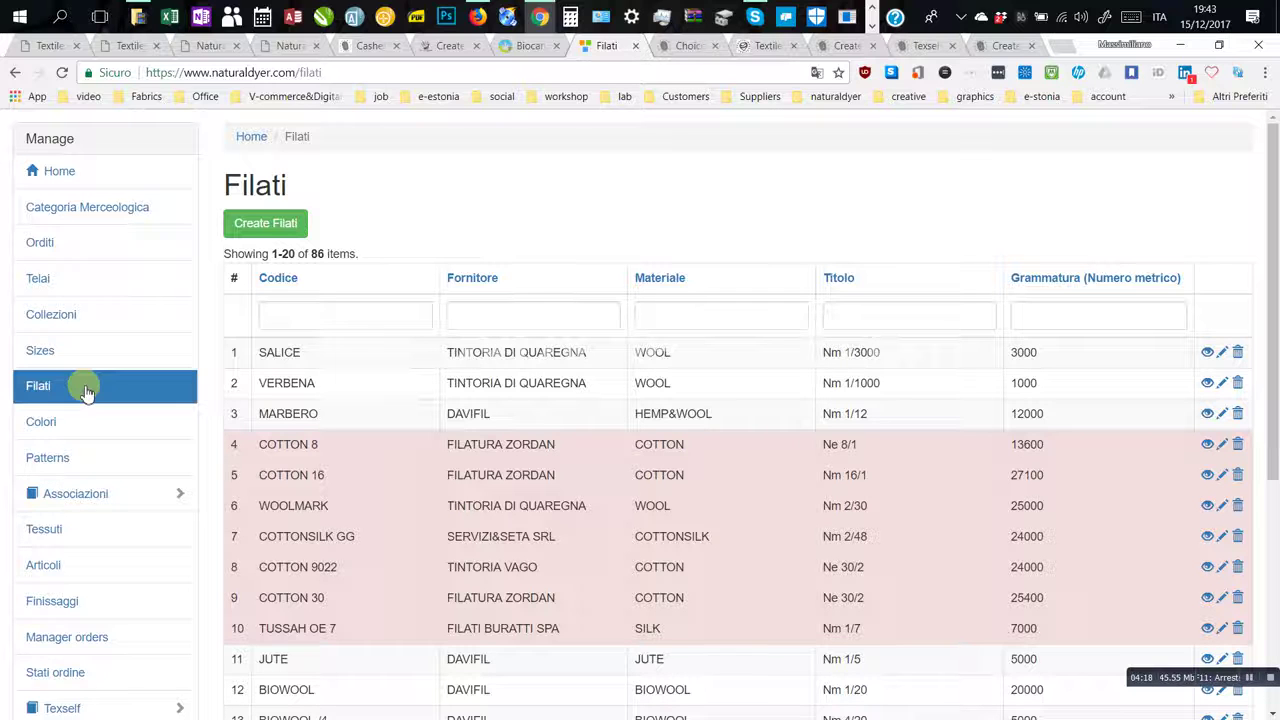
pyautogui.click(100, 283)
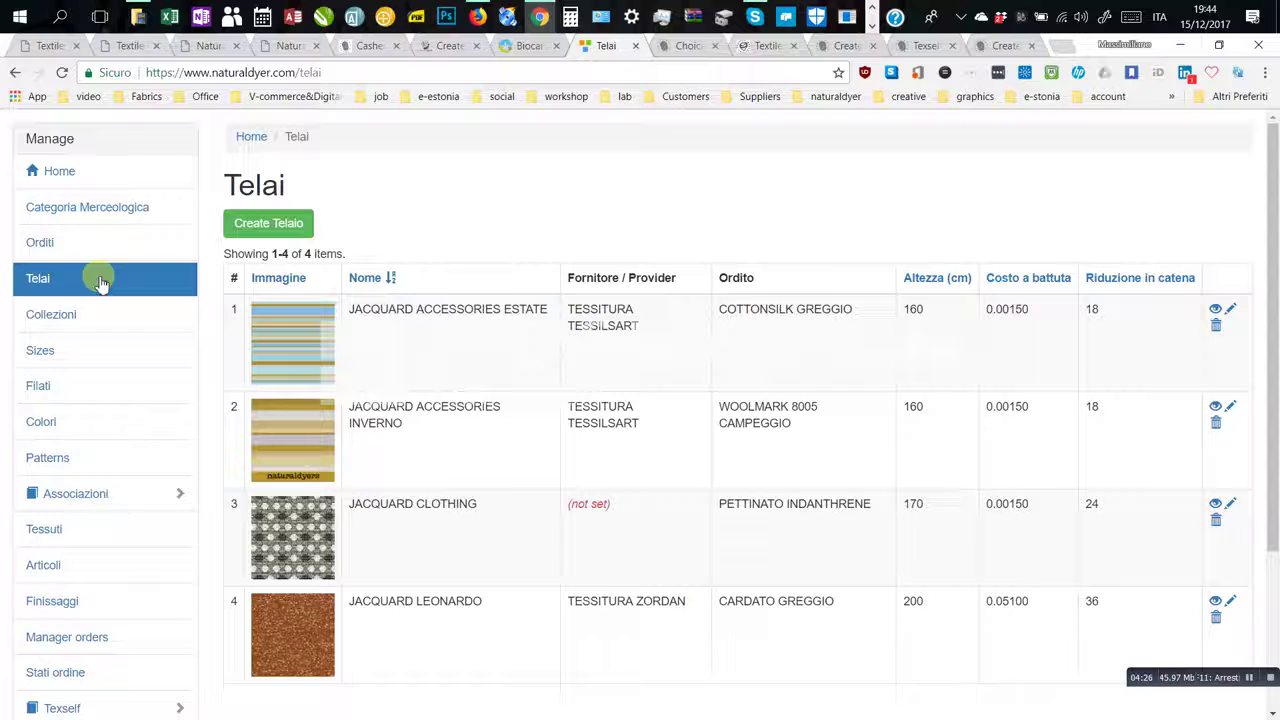
pyautogui.click(63, 355)
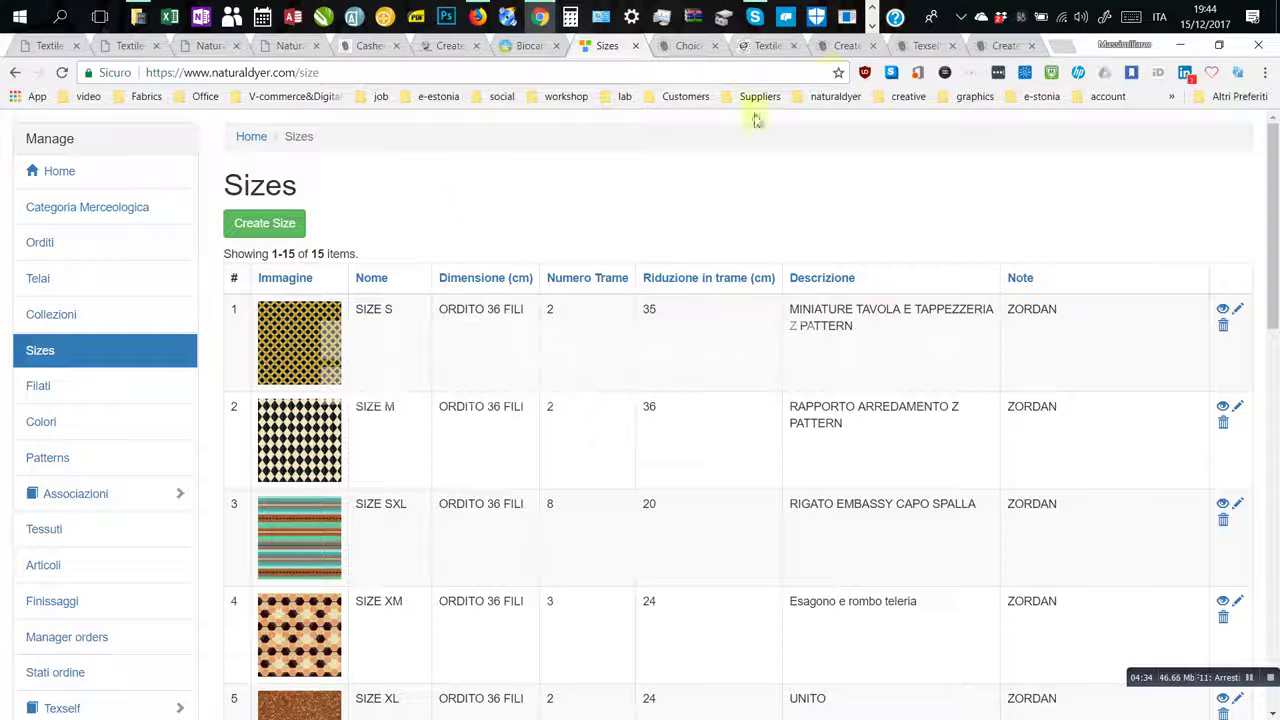
# Return to the Create Fabric page and choose the Vichy pattern for the fabric
pyautogui.click(862, 48)
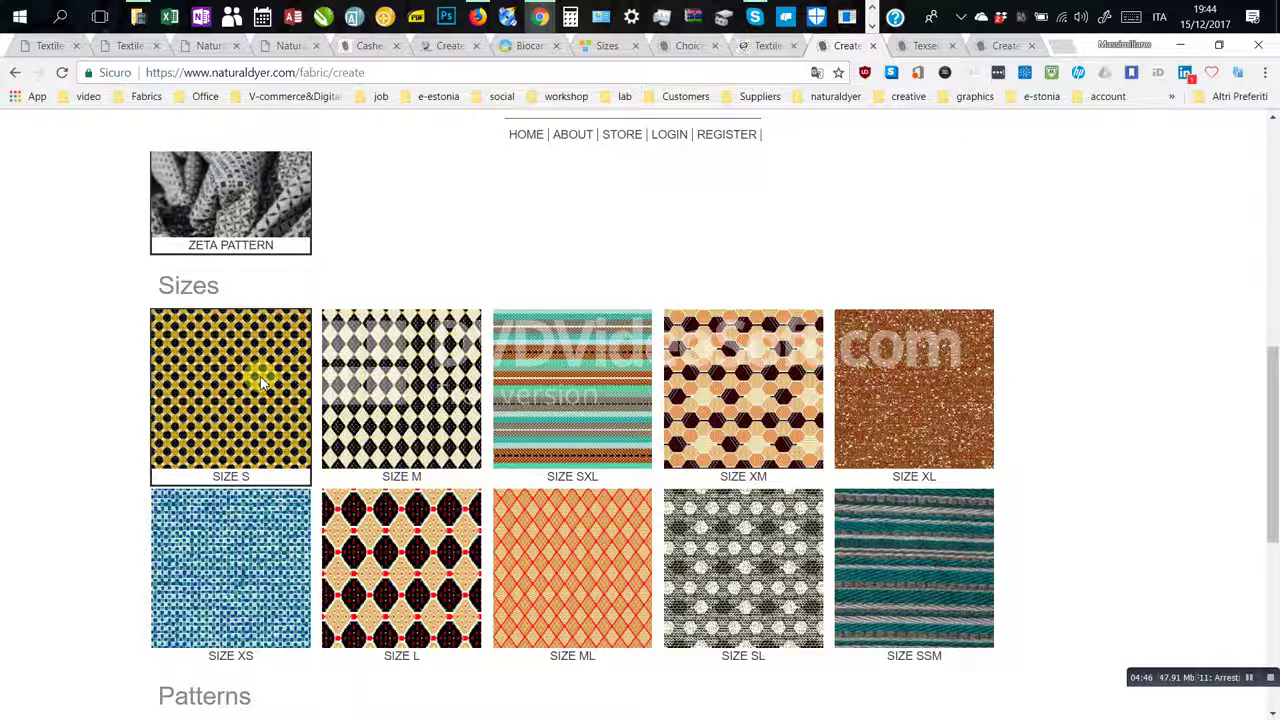
pyautogui.scroll(-3, 262, 382)
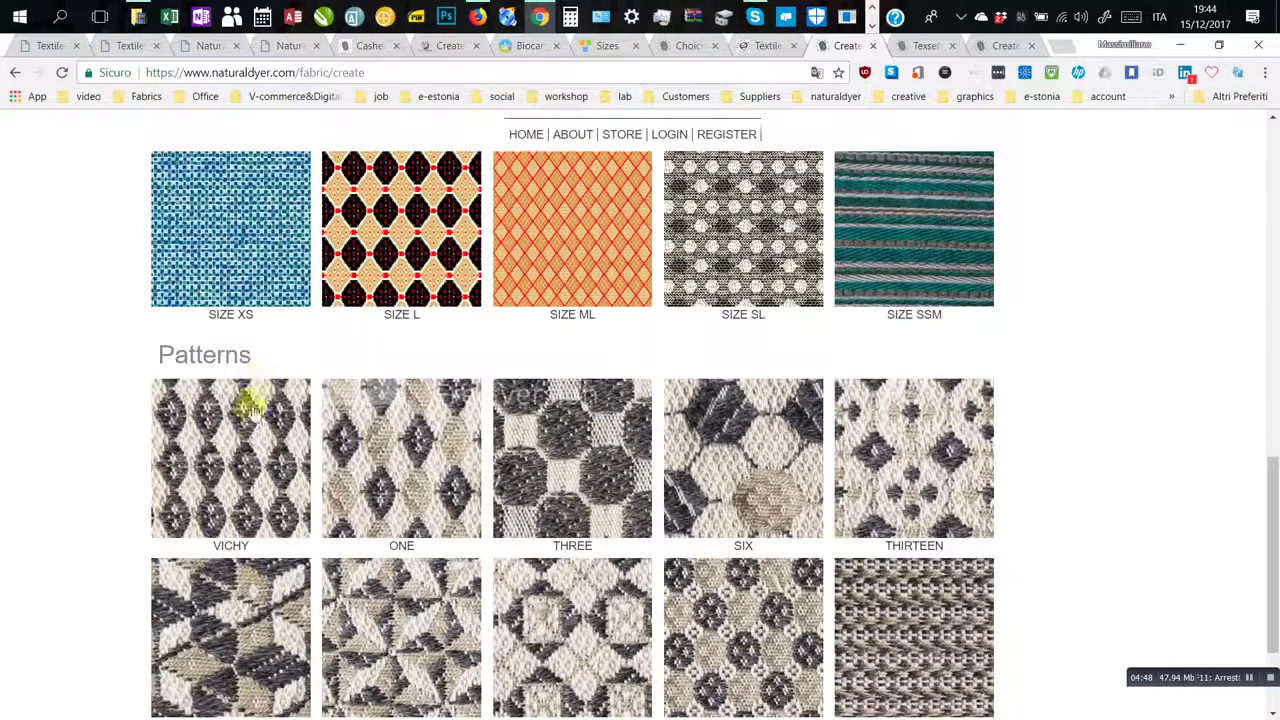
pyautogui.click(250, 418)
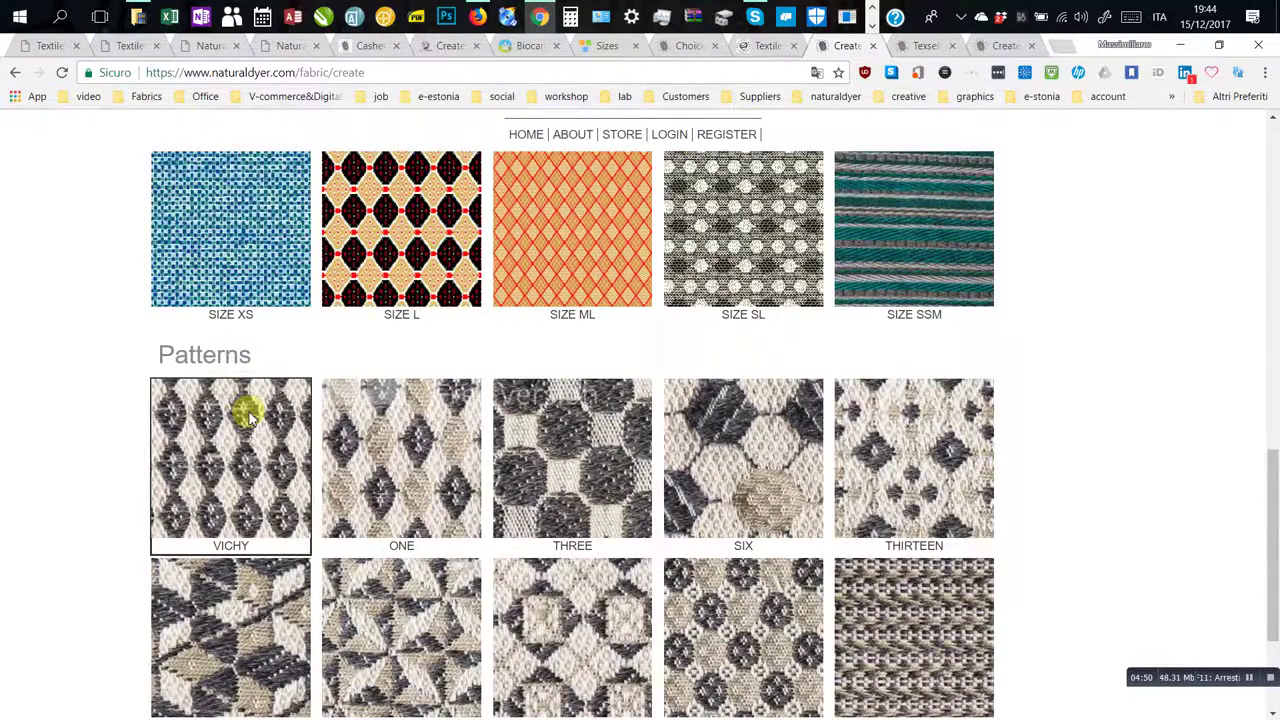
# Assign WOOLMARK NATURALE 30 yarn in colour 8024 INDIGO to Module 1 of the fabric
pyautogui.scroll(-4, 250, 418)
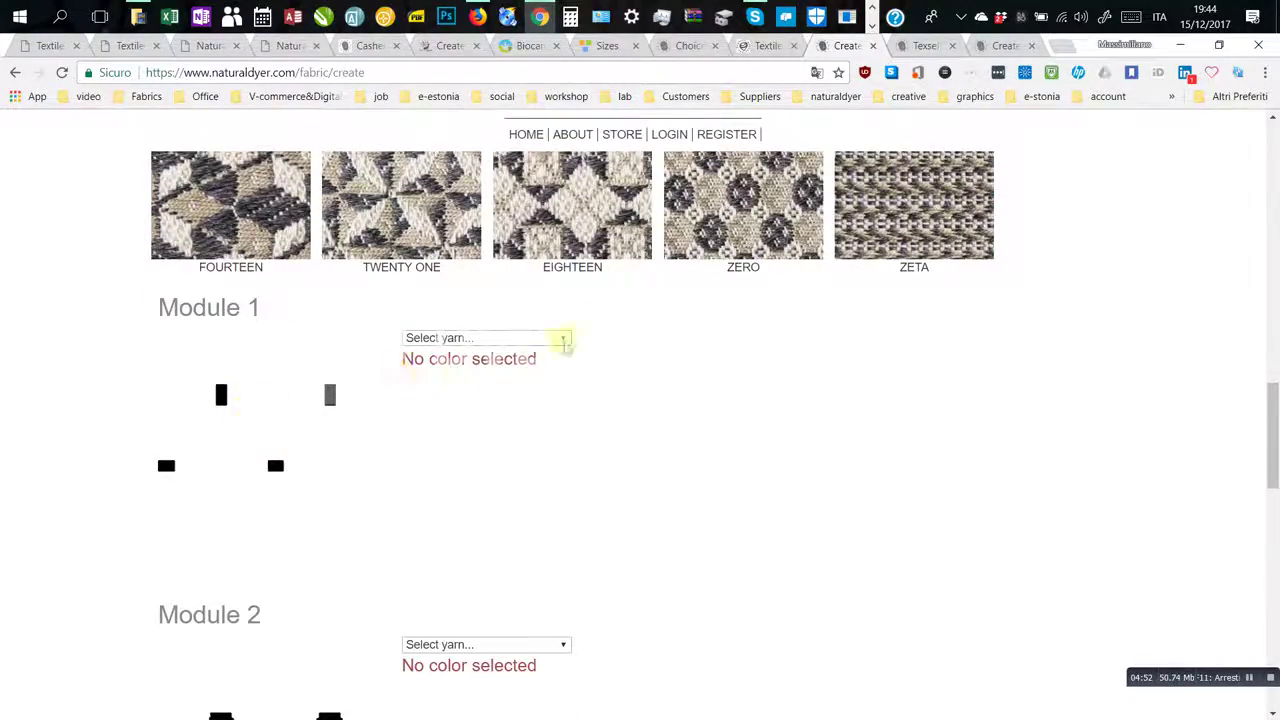
pyautogui.click(567, 341)
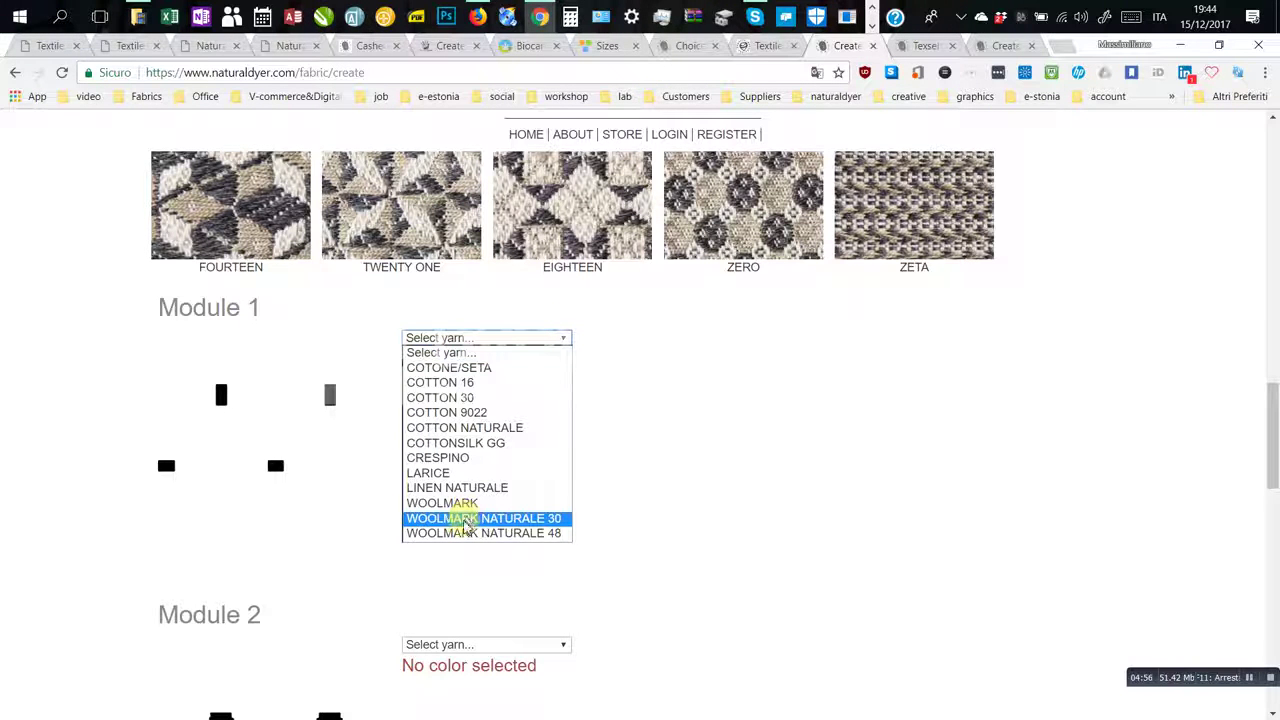
pyautogui.click(465, 520)
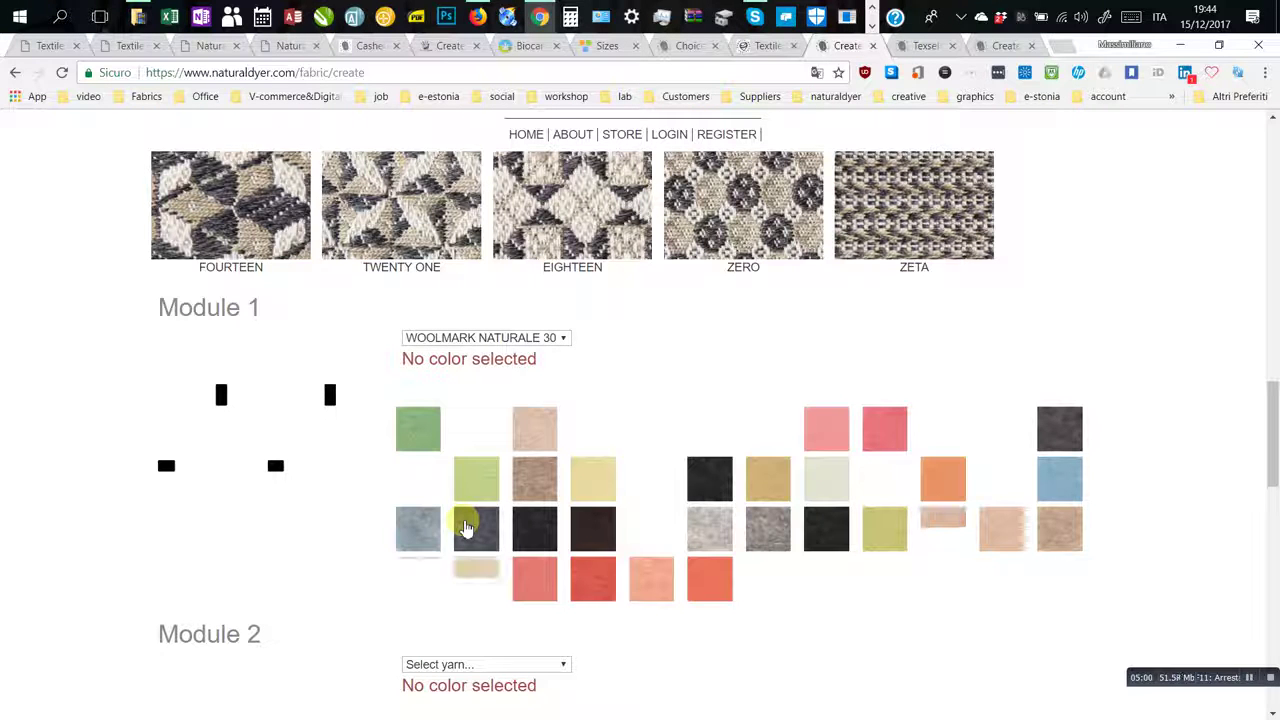
pyautogui.click(465, 527)
# Assign WOOLMARK NATURALE 30 yarn in colour 8024 INDIGO to Module 2 of the fabric
pyautogui.scroll(-2, 538, 480)
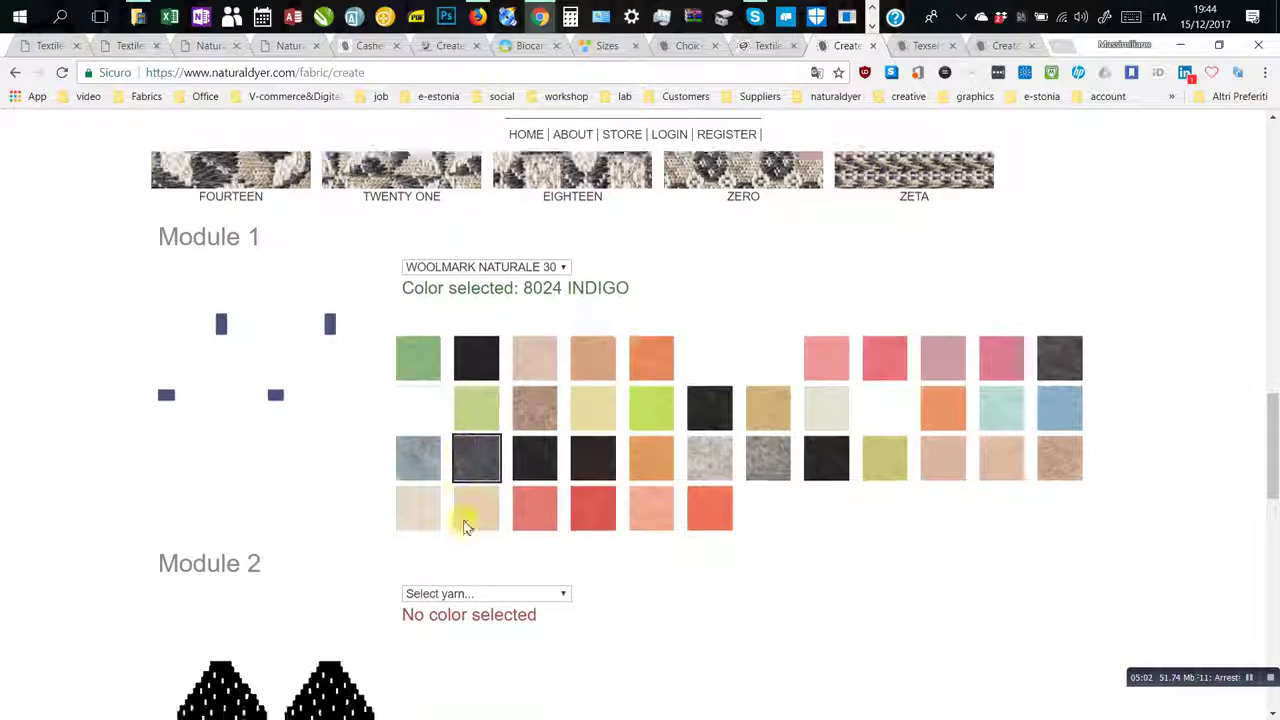
pyautogui.click(565, 455)
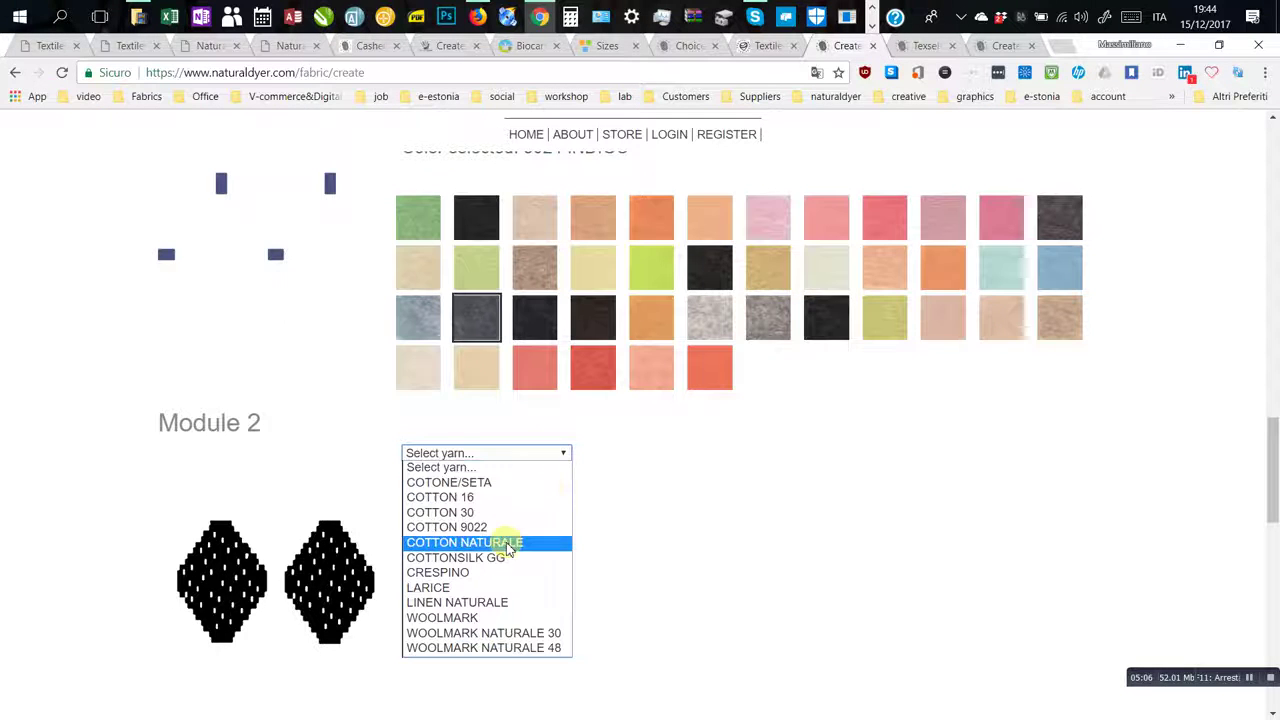
pyautogui.click(484, 633)
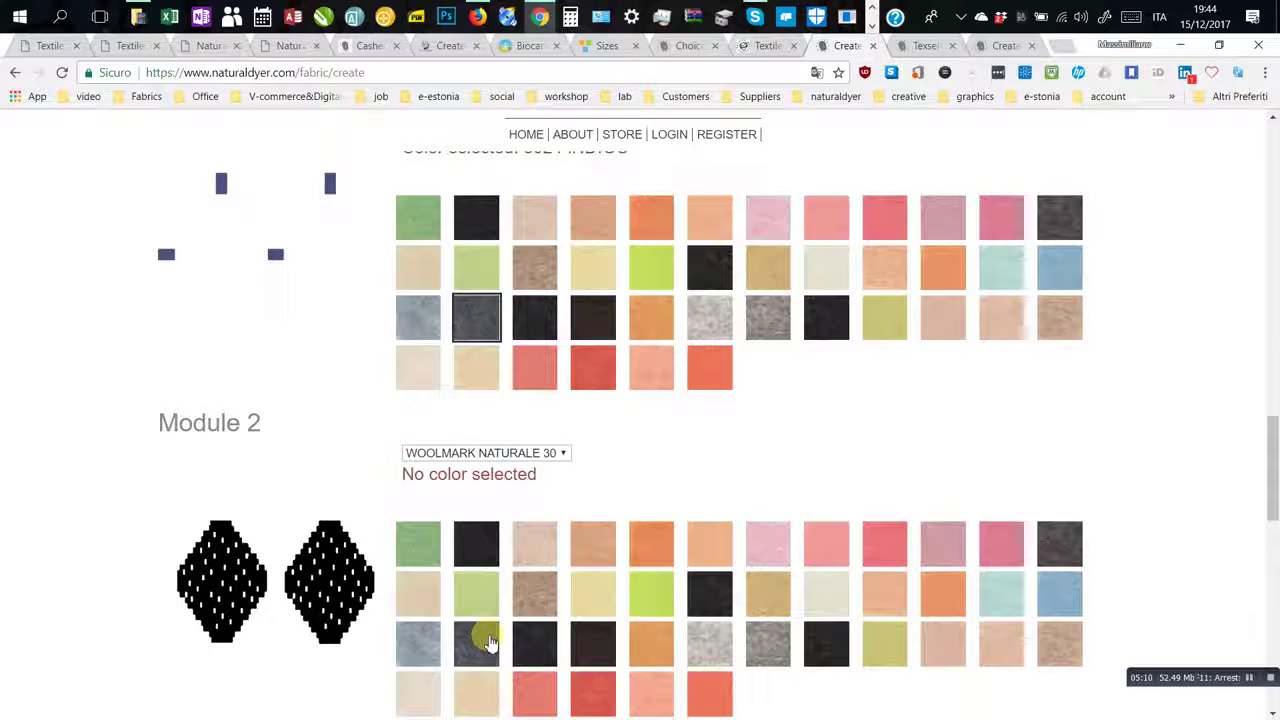
pyautogui.click(488, 642)
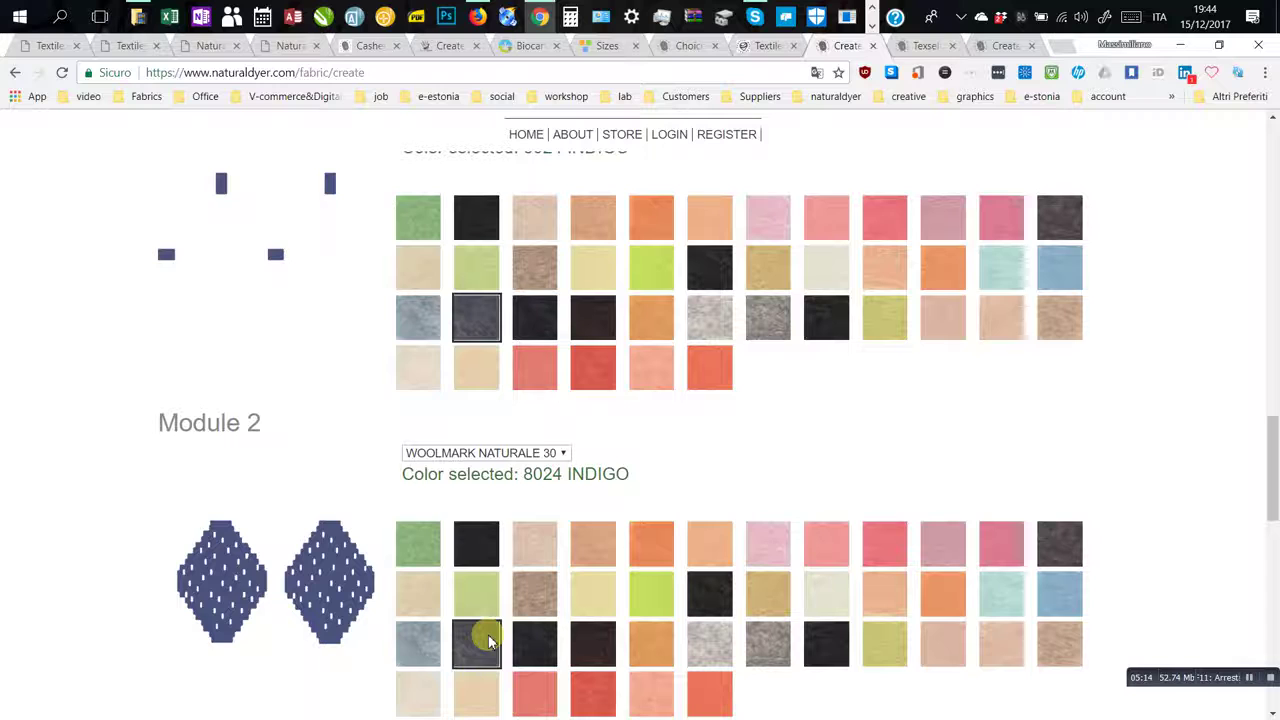
# Look over Module 3, Module 4 and the preview of the fabric
pyautogui.scroll(-1, 488, 642)
pyautogui.scroll(-1, 490, 641)
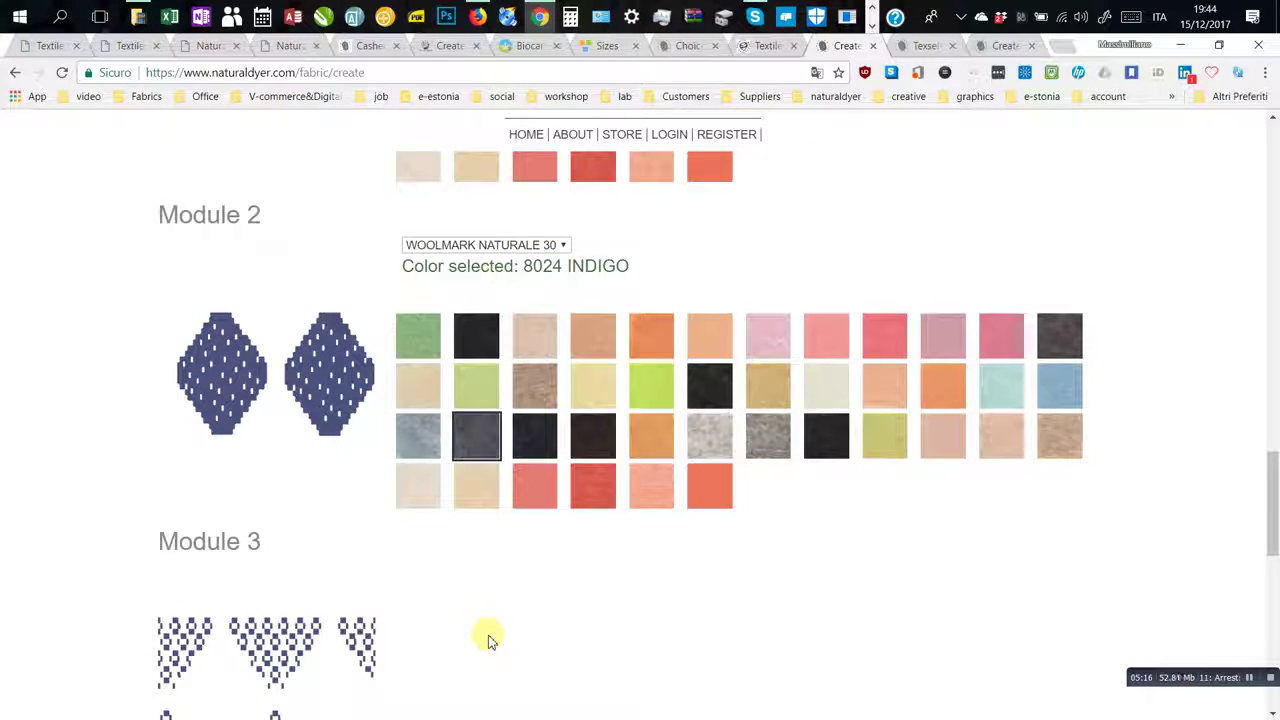
pyautogui.scroll(-2, 490, 641)
pyautogui.scroll(-3, 490, 641)
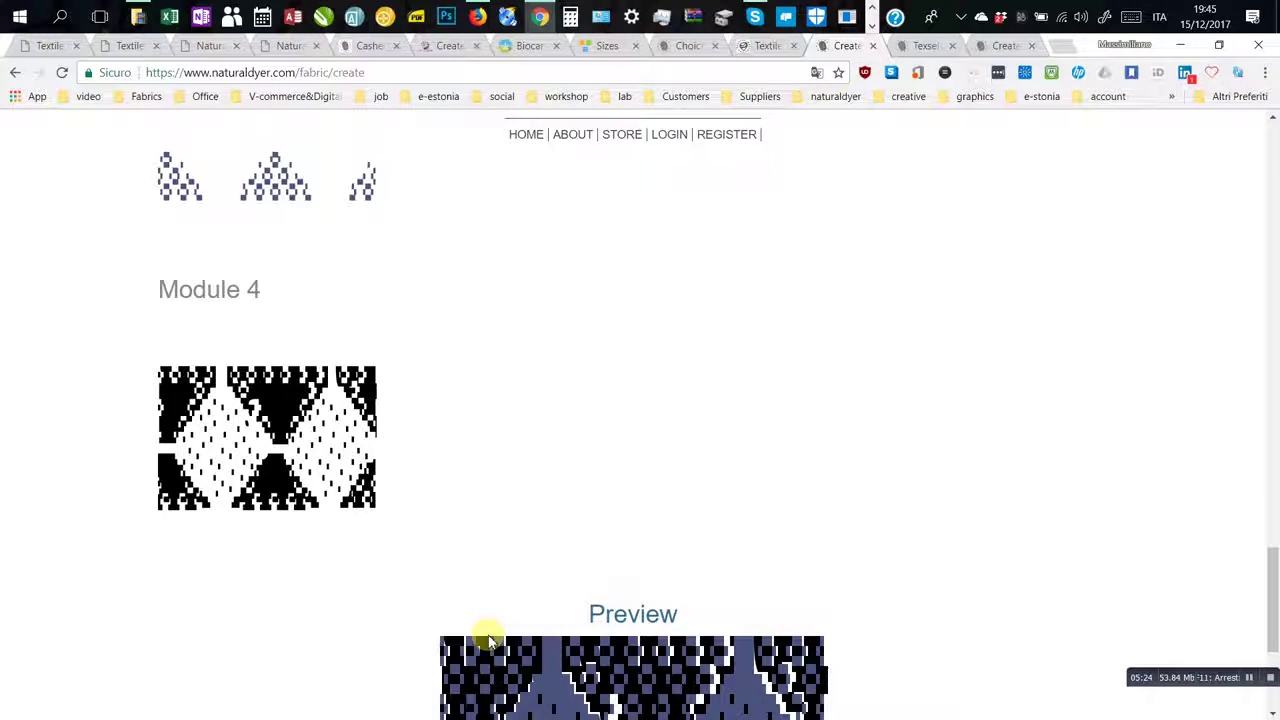
pyautogui.scroll(1, 490, 638)
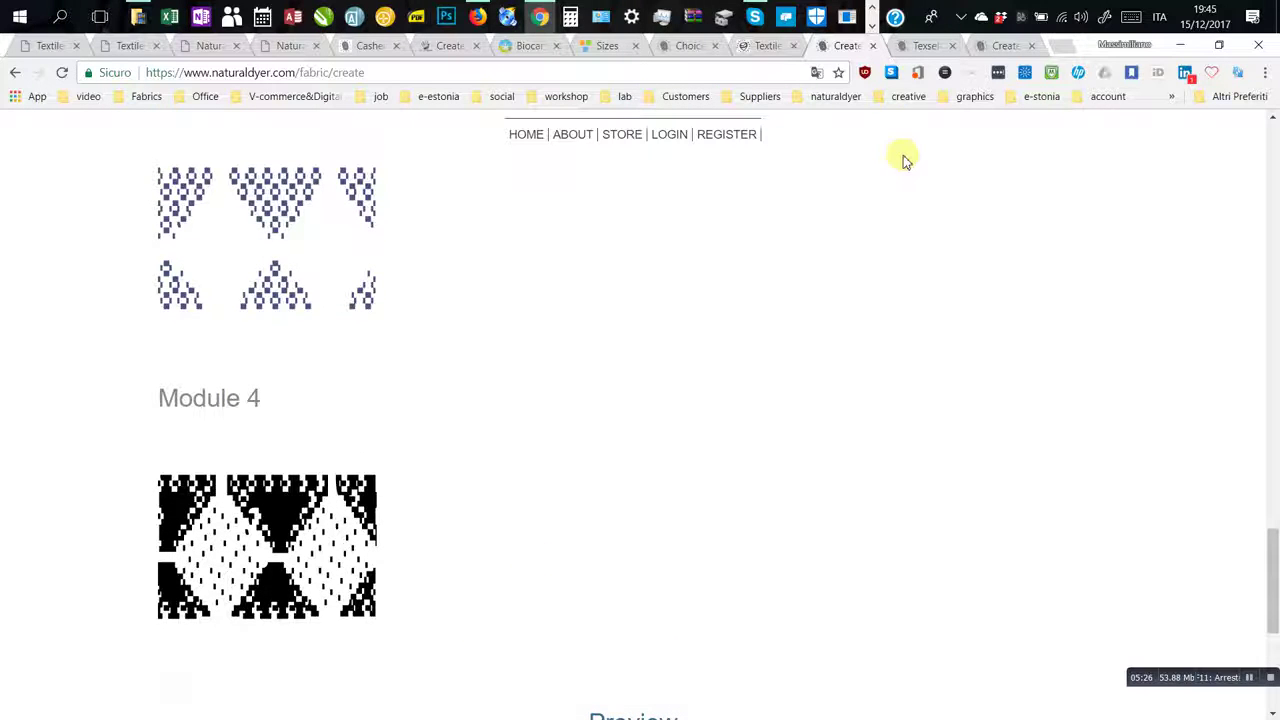
# Switch to the Create Scarf page and create a scarf with pattern 19215
pyautogui.click(1003, 46)
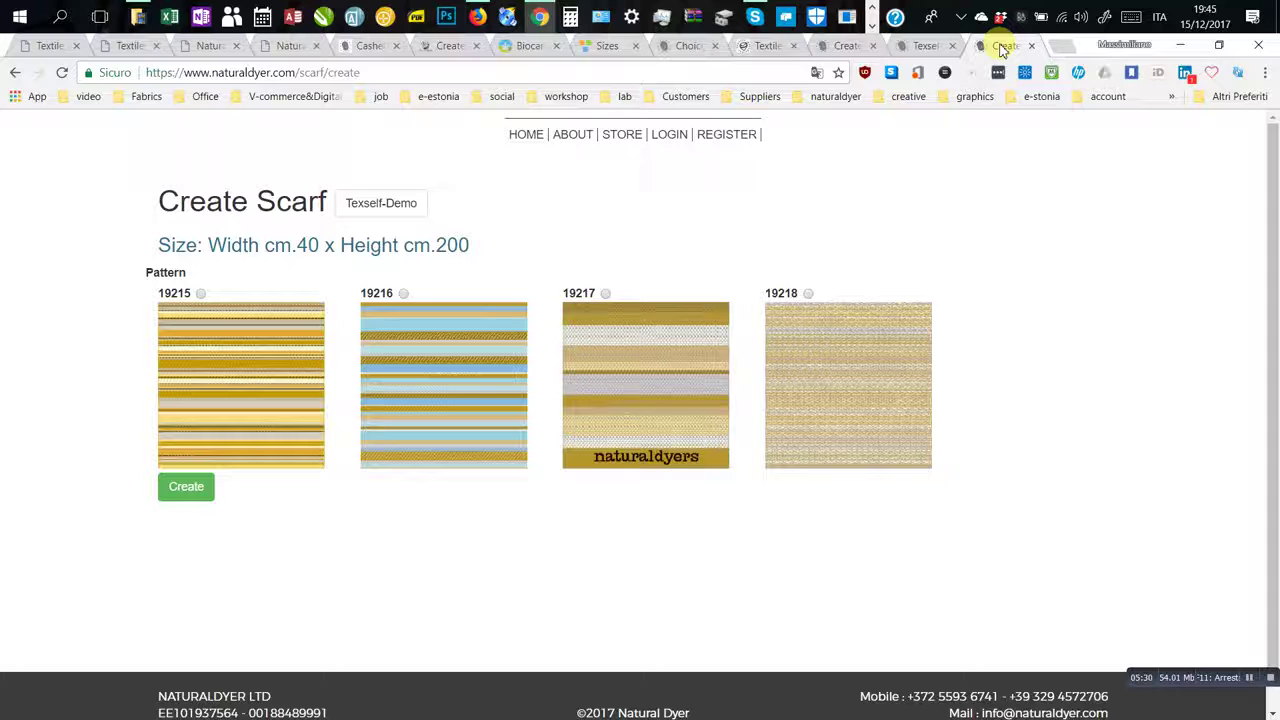
pyautogui.click(284, 374)
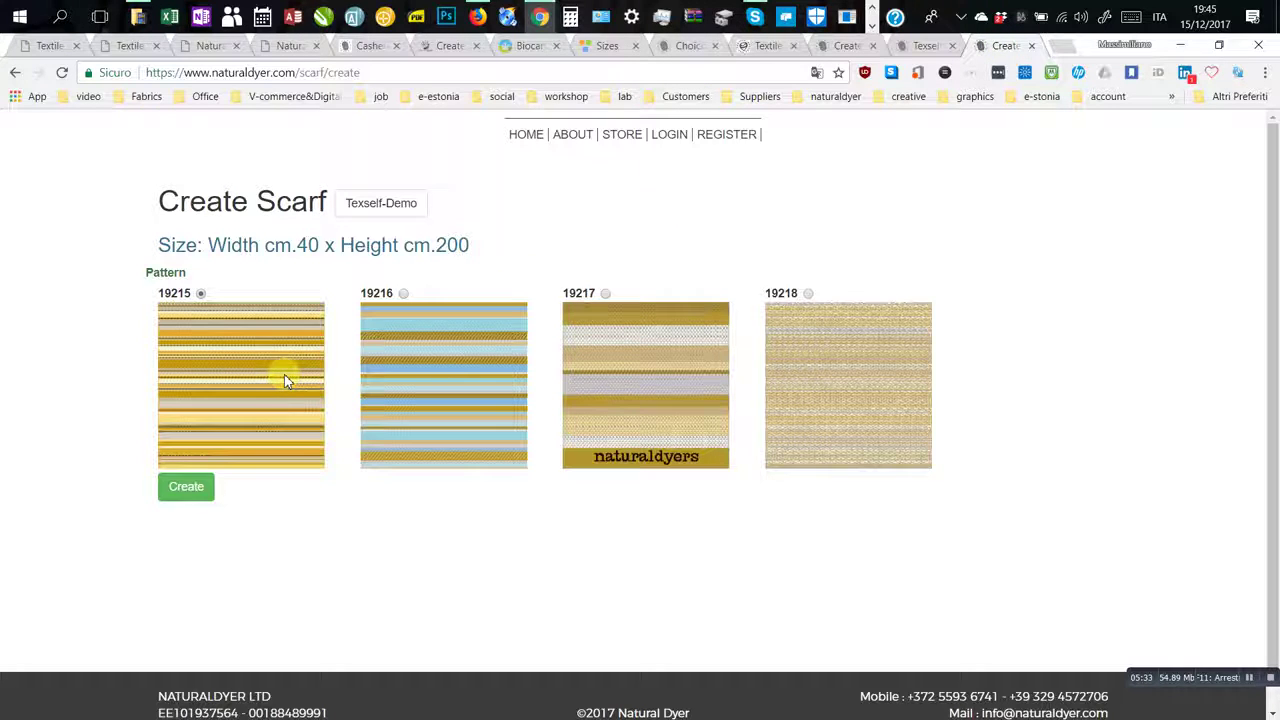
pyautogui.click(186, 490)
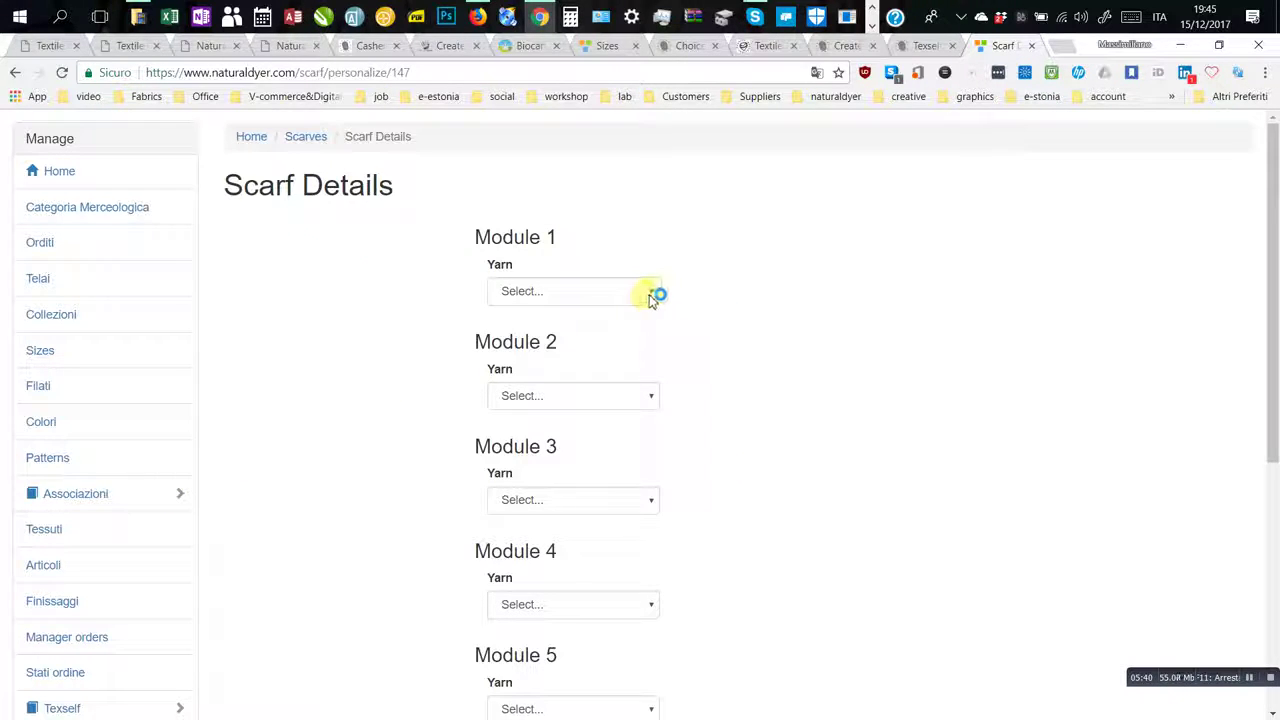
# Assign BIOWOOL yarn with its brown colour swatch to Module 1 of the scarf
pyautogui.click(650, 293)
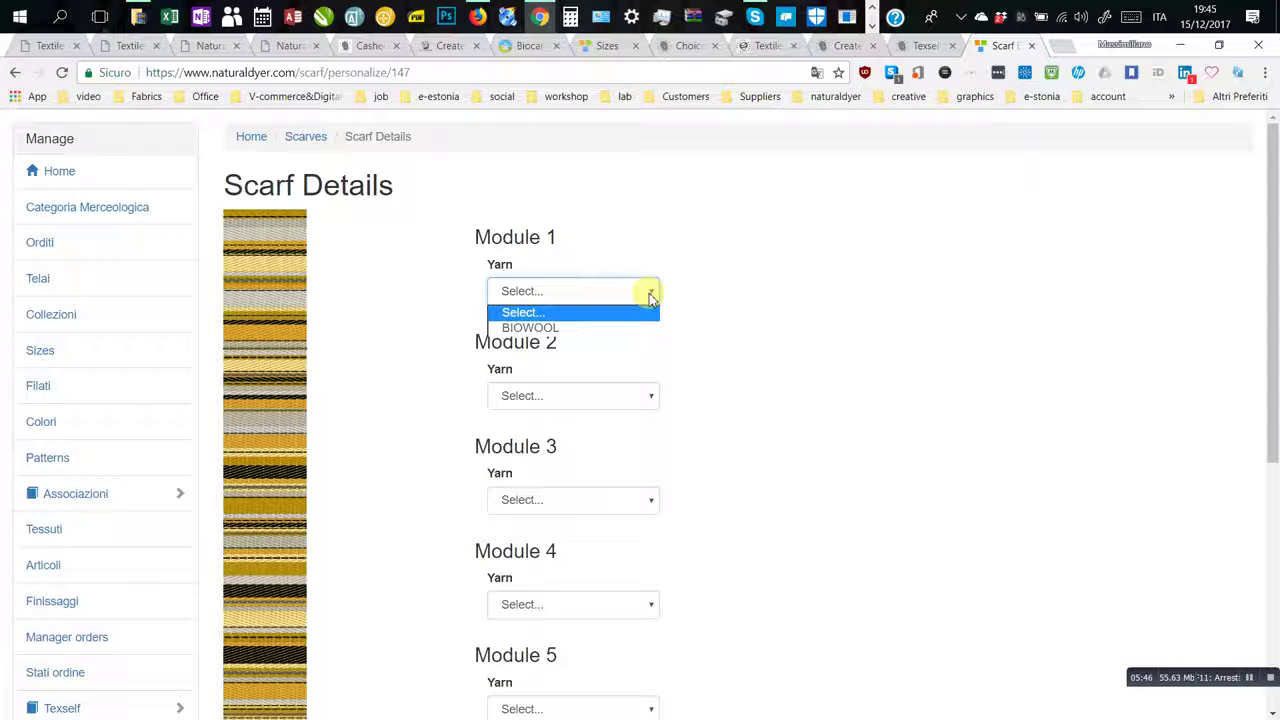
pyautogui.click(600, 327)
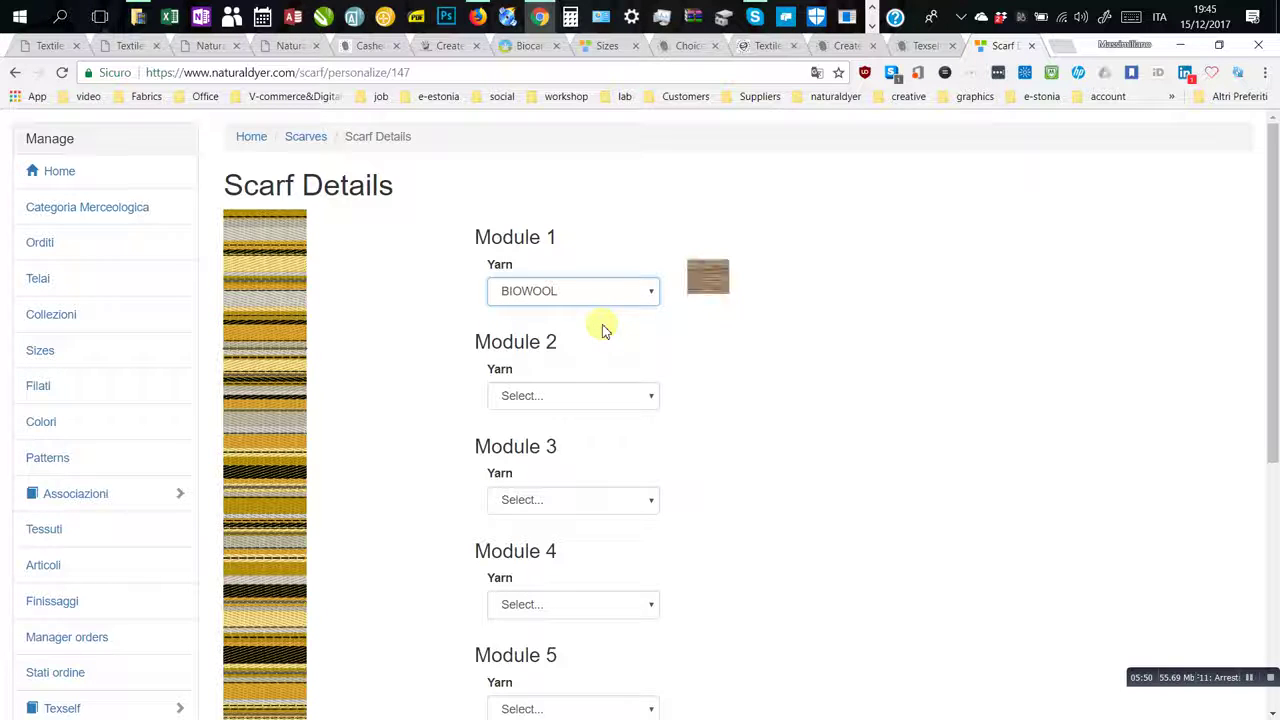
pyautogui.click(693, 306)
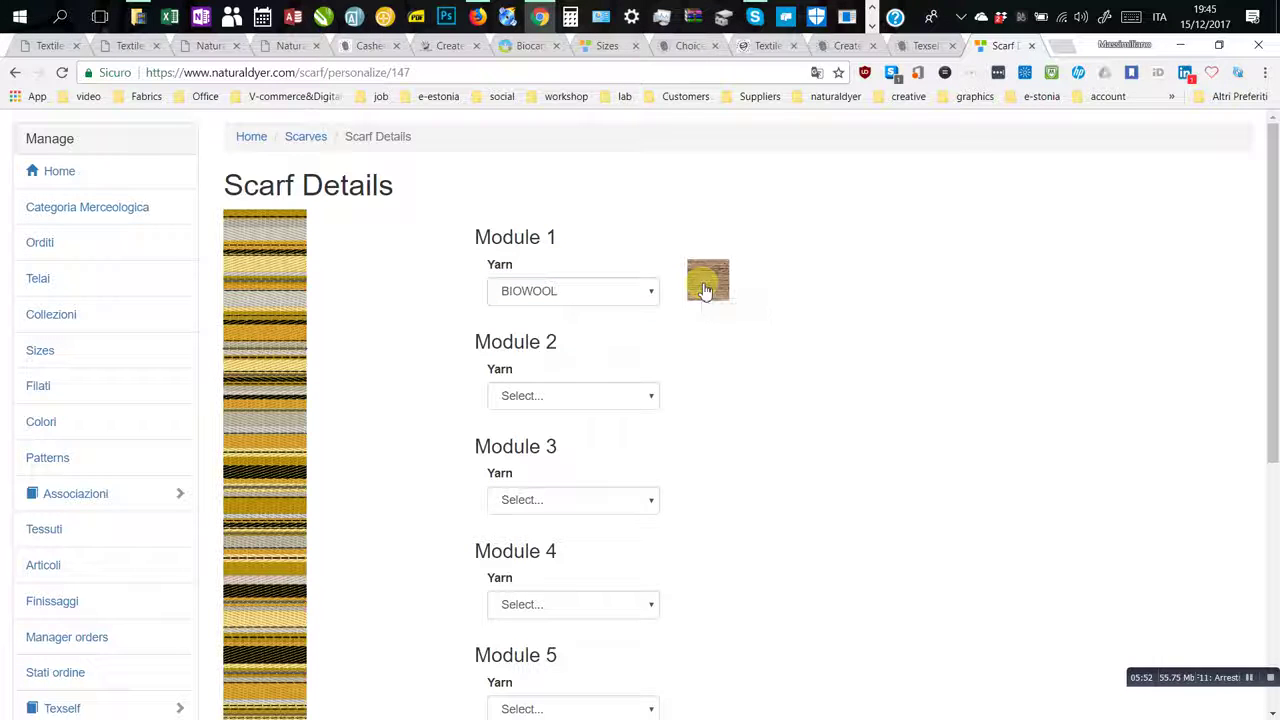
# Assign JUTE yarn with its spool swatch to Module 2 of the scarf and BIOWOOL with its brown swatch to Module 3
pyautogui.click(651, 400)
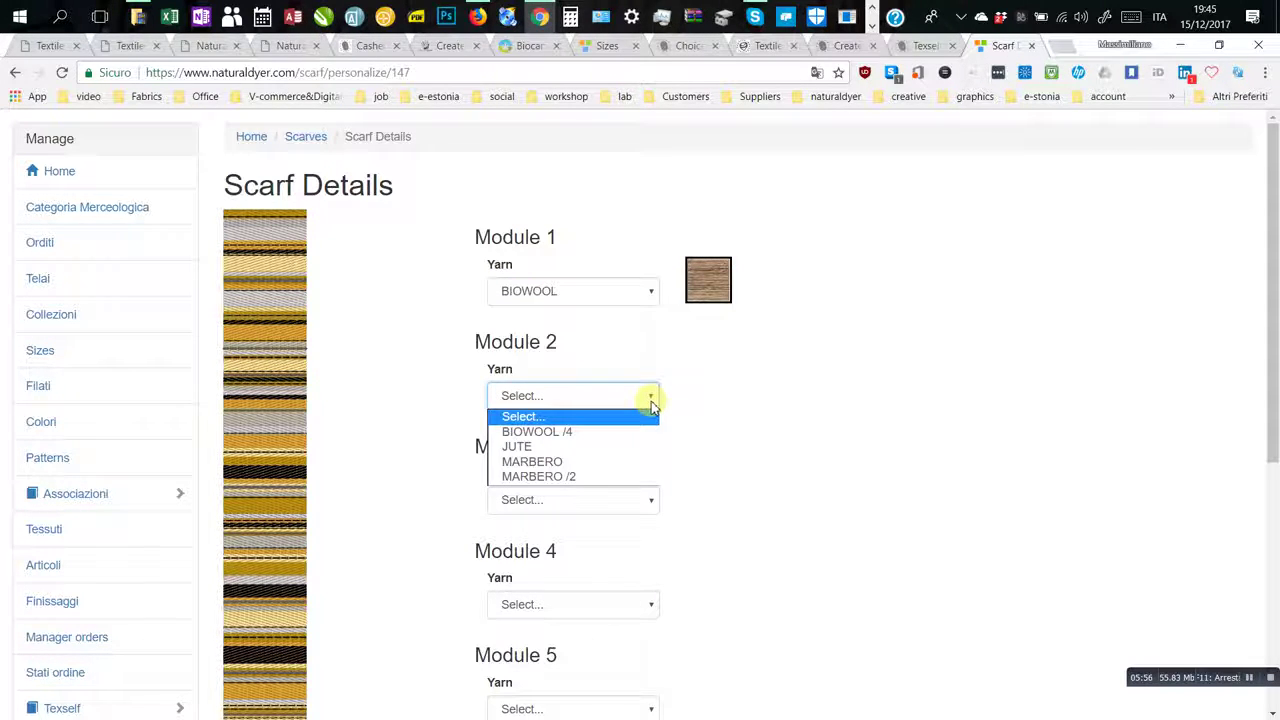
pyautogui.click(599, 448)
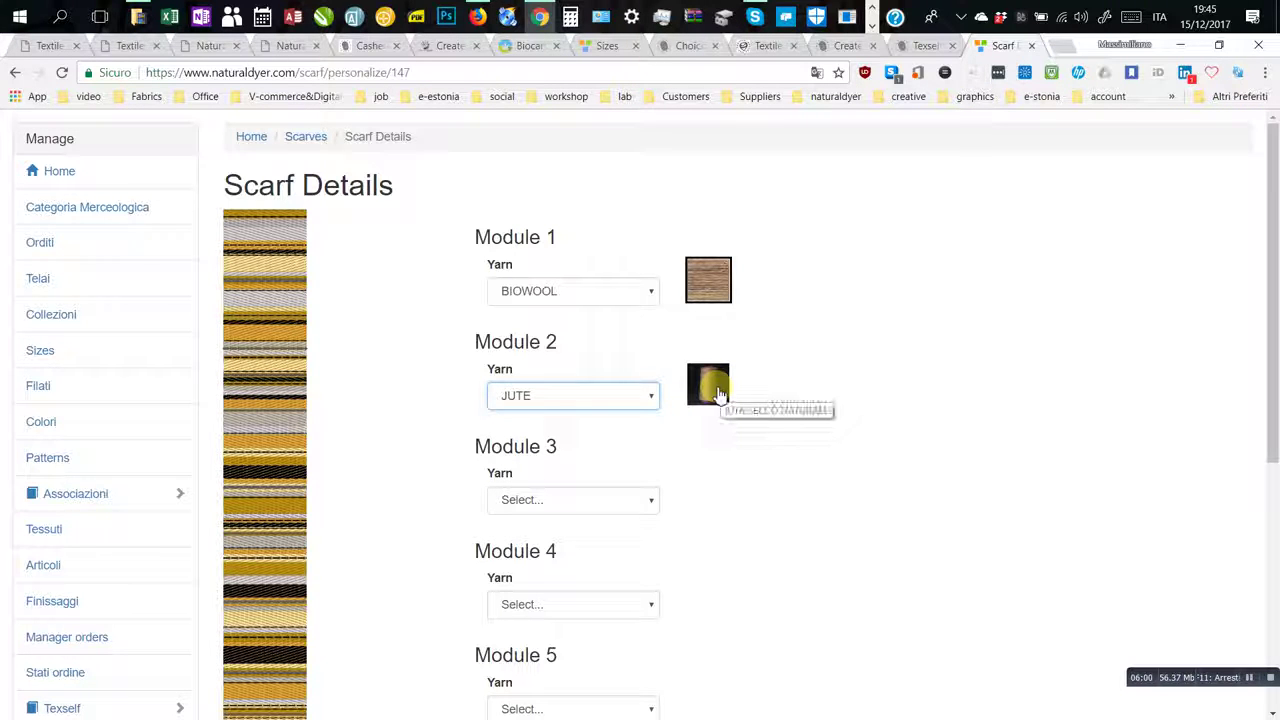
pyautogui.click(718, 394)
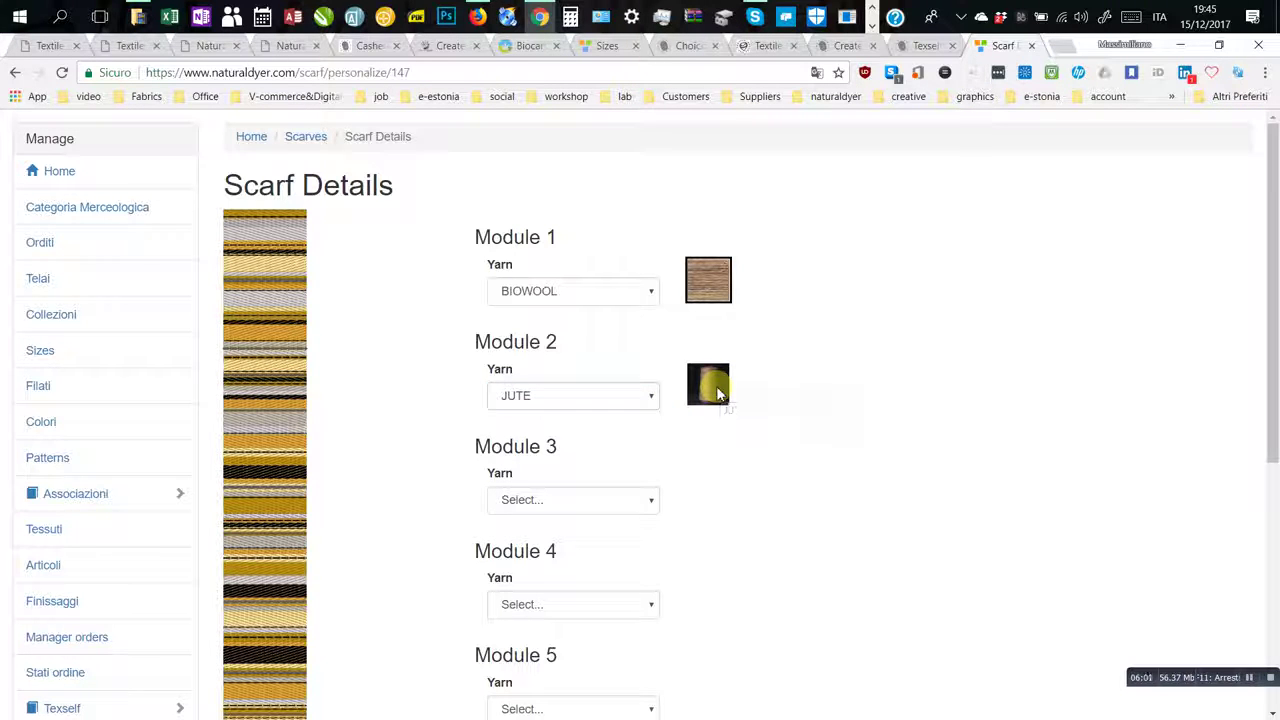
pyautogui.click(651, 505)
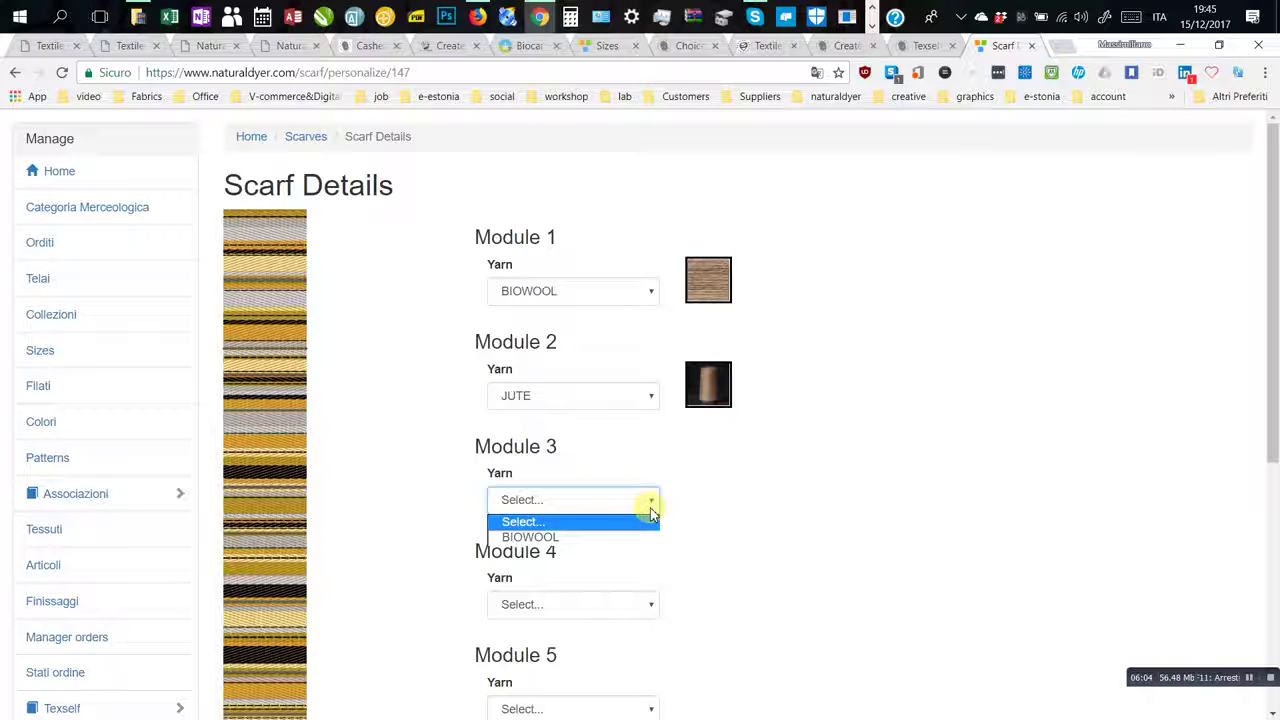
pyautogui.click(606, 537)
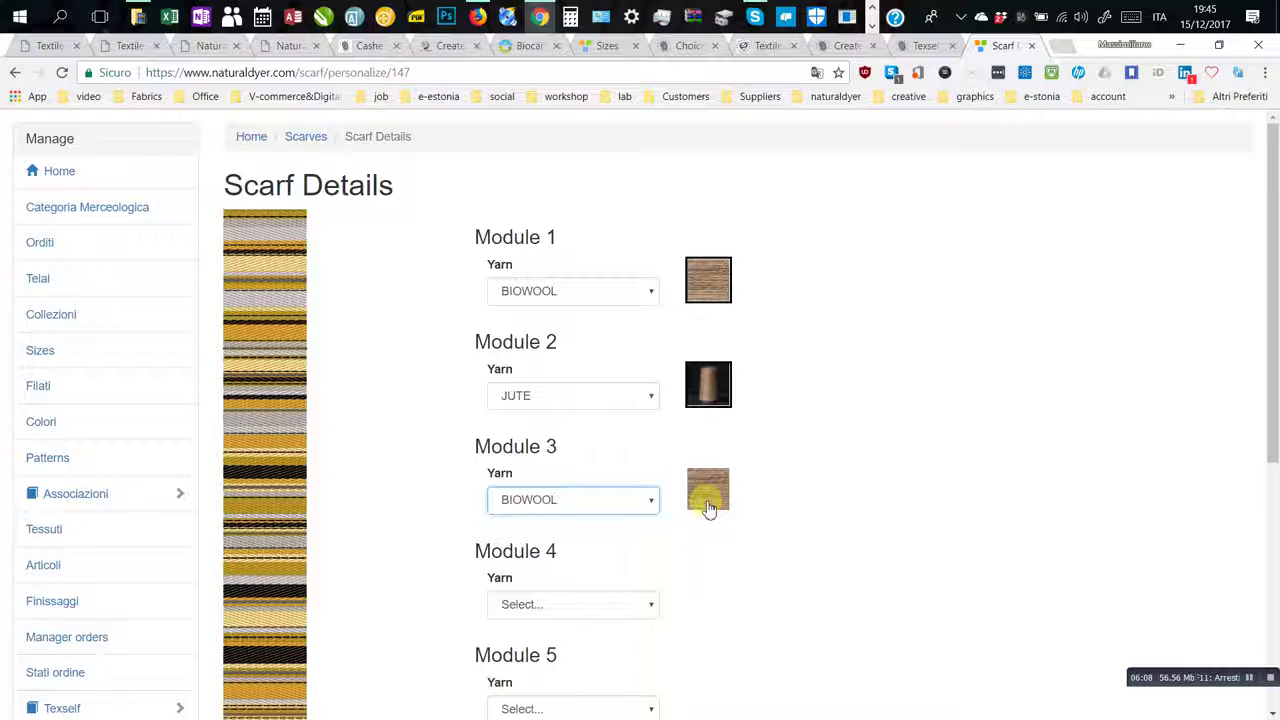
pyautogui.click(706, 506)
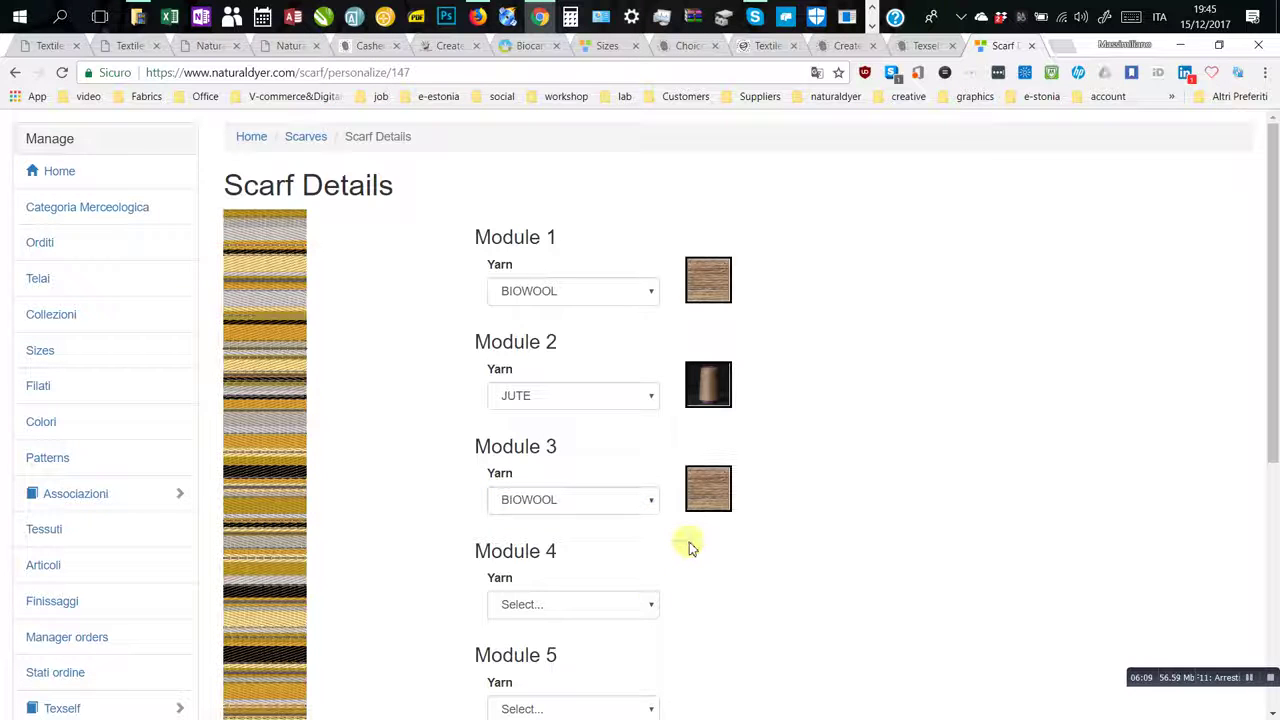
# Assign WOOLMARK NATURALE 30 yarn in the pink colour of the upper swatch row to Module 4 and look over the remaining modules
pyautogui.click(651, 605)
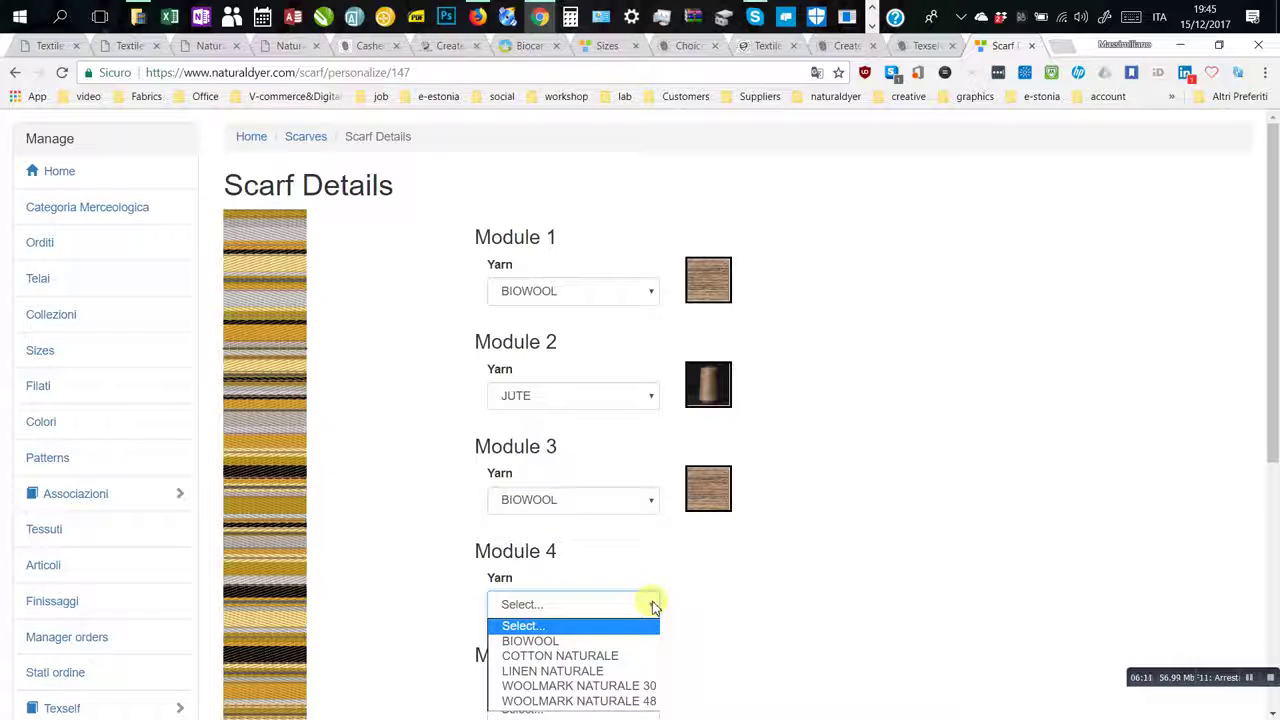
pyautogui.click(606, 686)
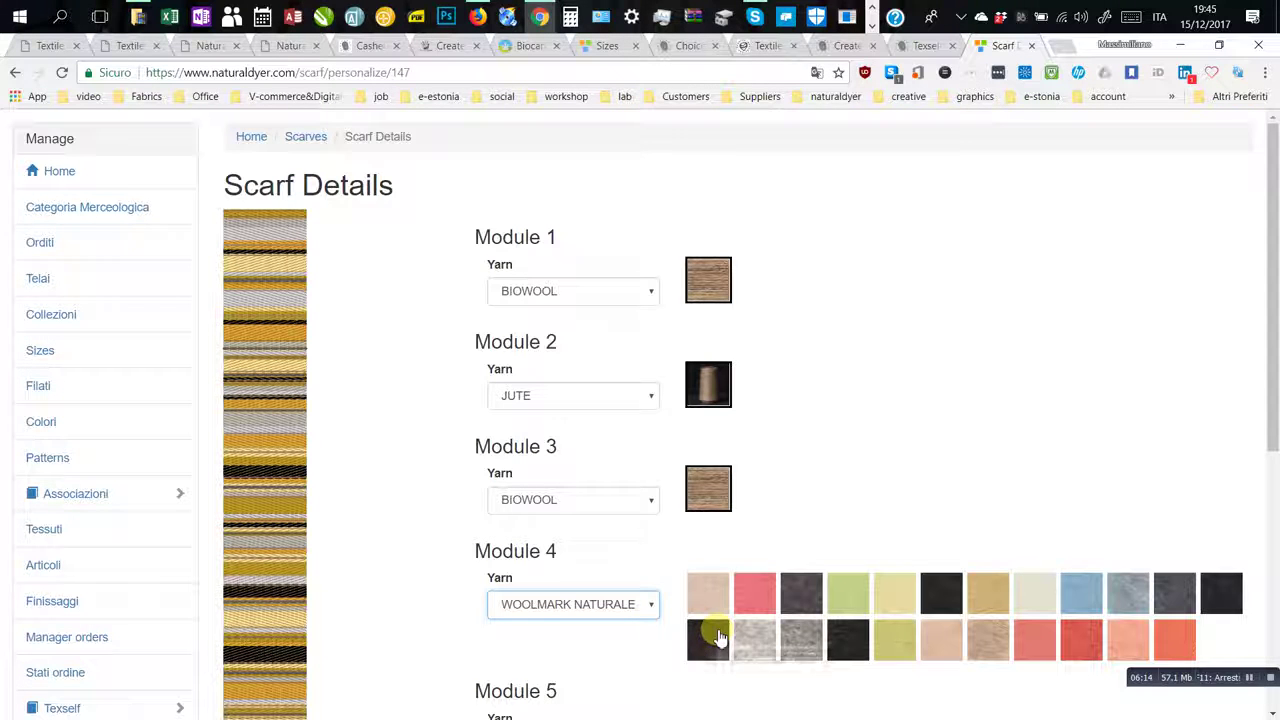
pyautogui.click(746, 594)
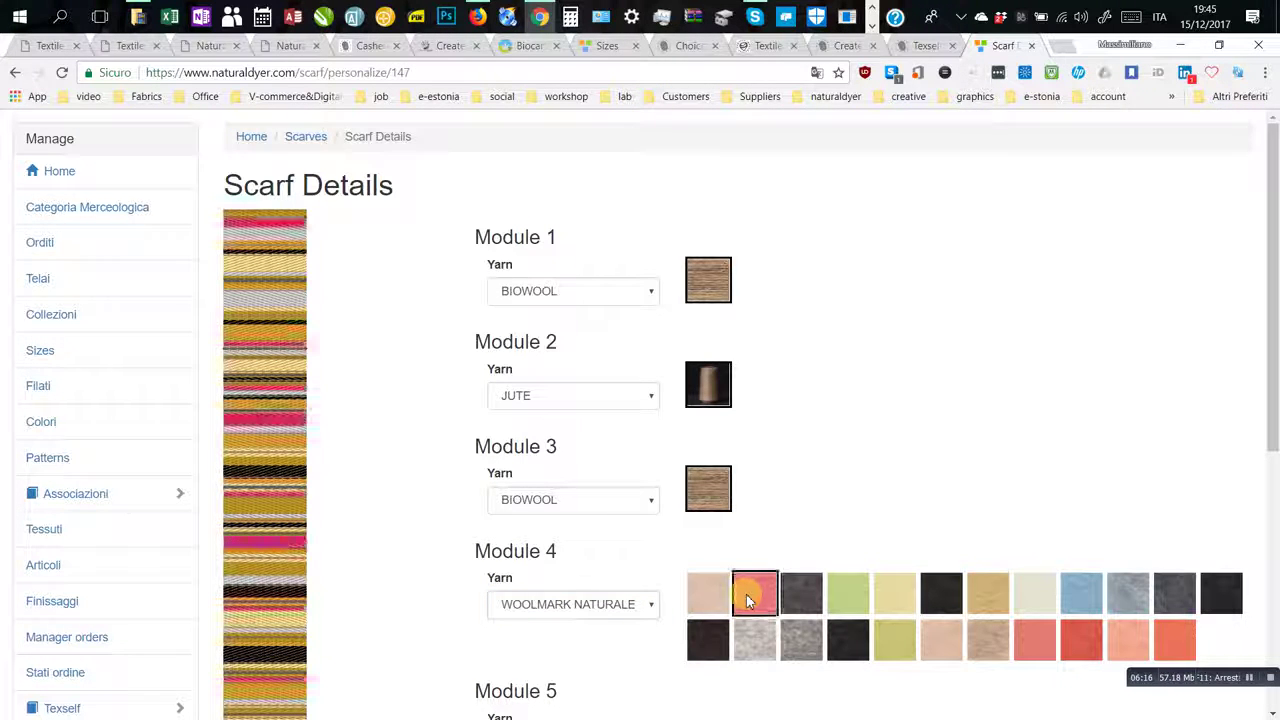
pyautogui.scroll(-1, 747, 589)
pyautogui.scroll(-5, 747, 589)
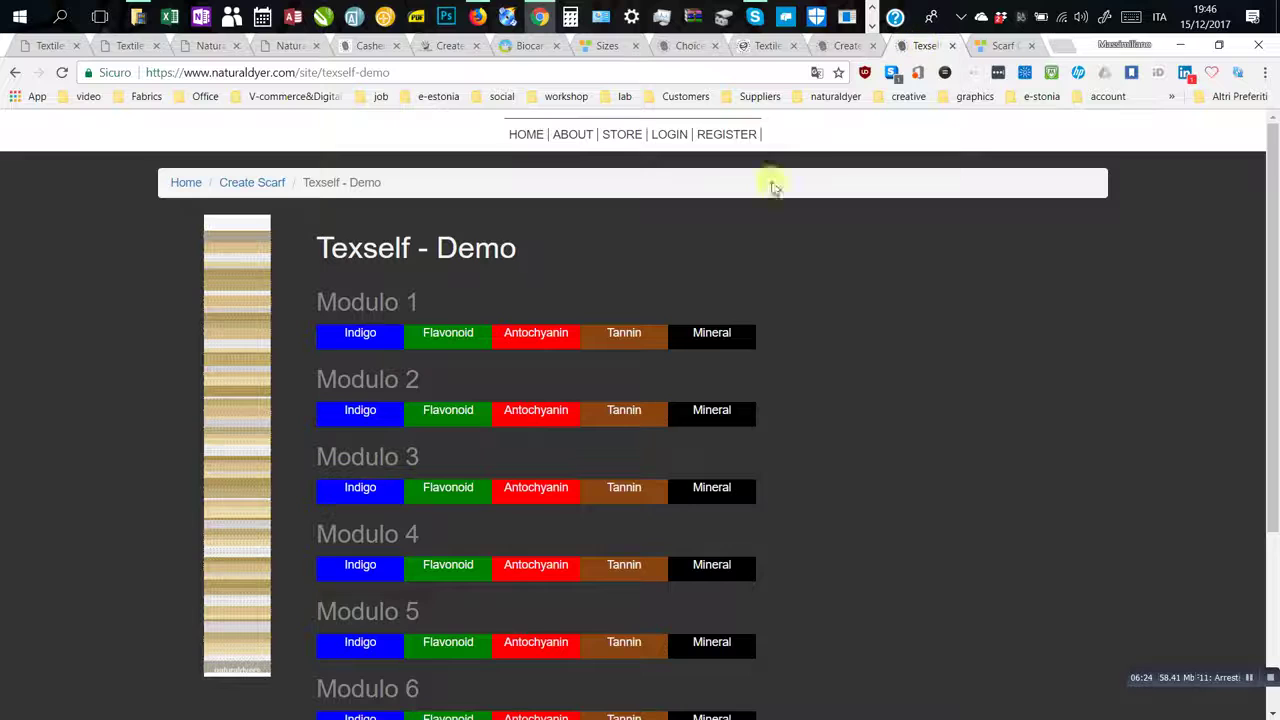
# On the Texself - Demo page, set Modulo 1 to Tannin, Modulo 3 to Antochyanin, Modulo 4 to Flavonoid and Modulo 5 to Mineral
pyautogui.click(620, 334)
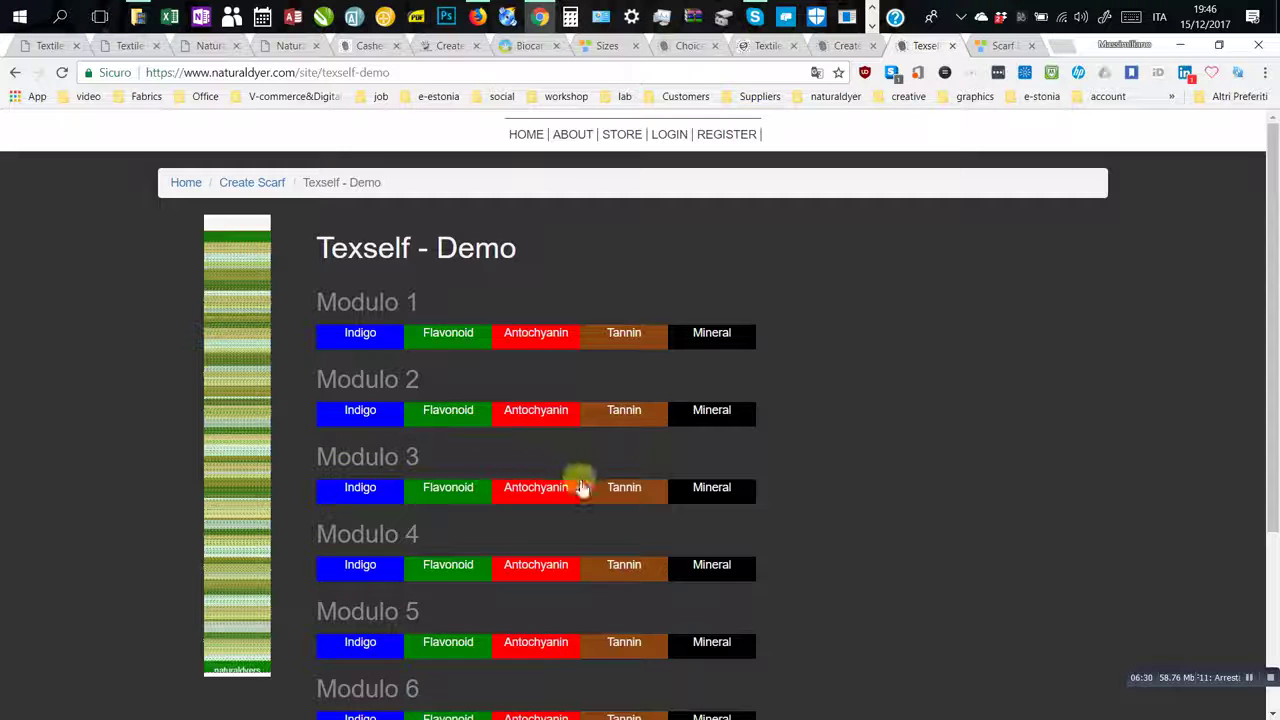
pyautogui.click(561, 497)
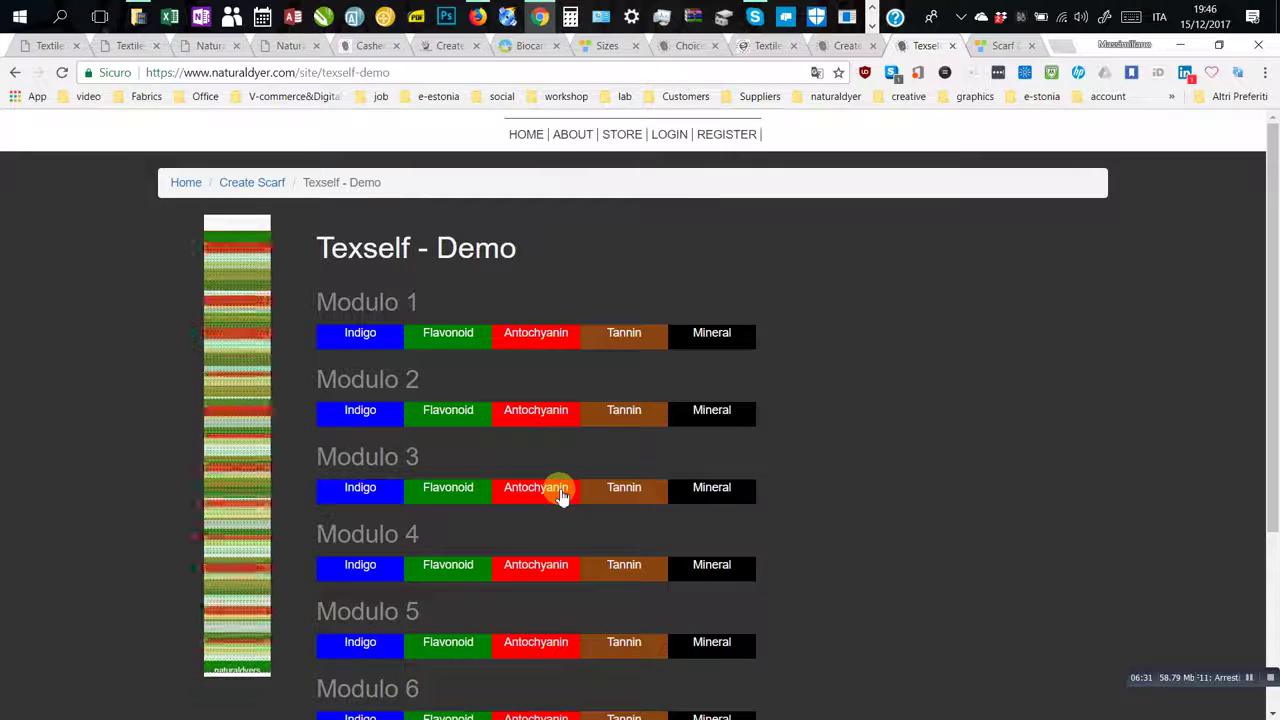
pyautogui.click(432, 570)
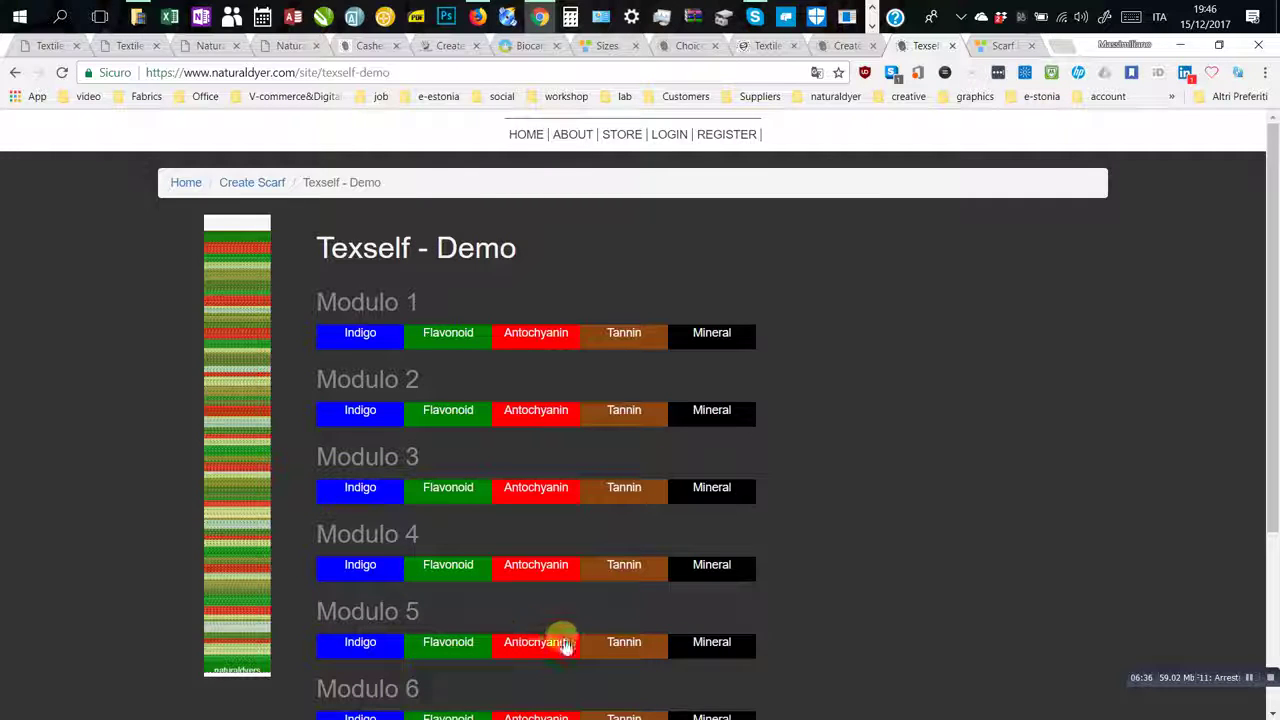
pyautogui.click(705, 645)
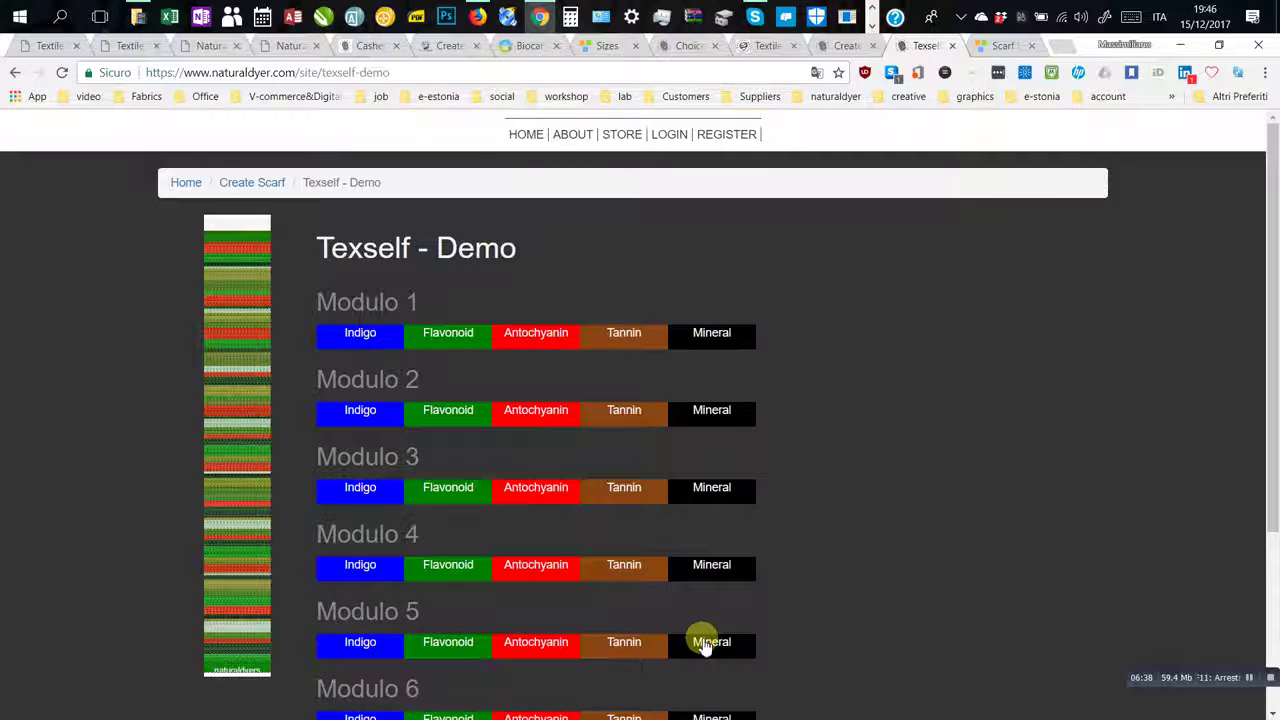